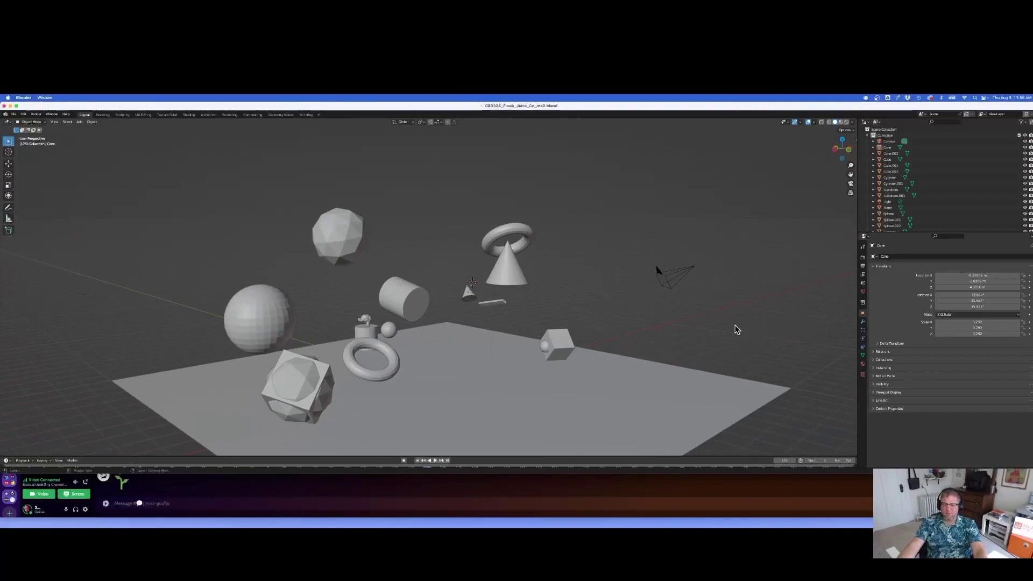
Orbit and zoom the scene to new angles, briefly checking the Figma board of course goals
middle_drag(737, 330, 689, 325)
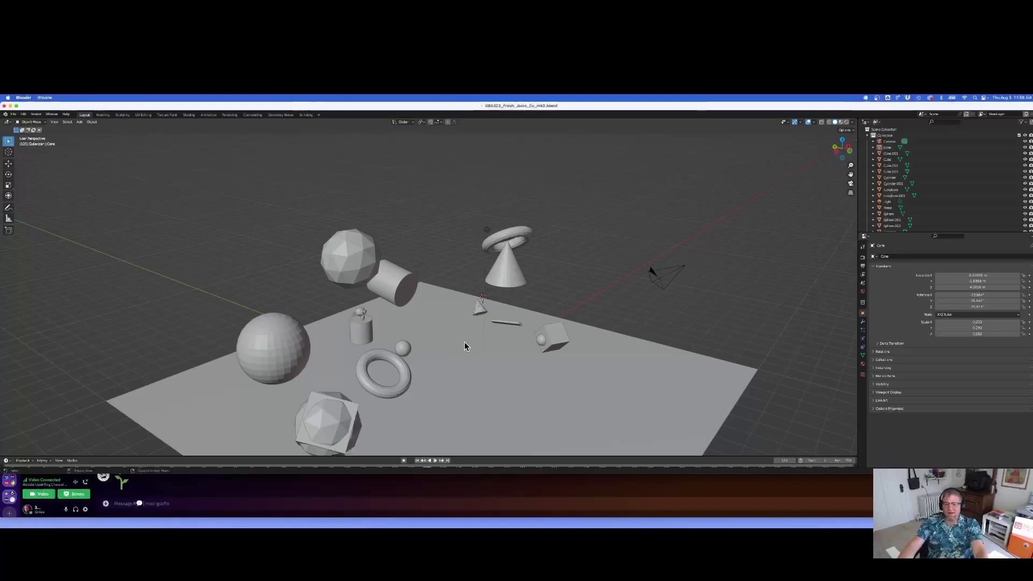
middle_drag(466, 346, 550, 386)
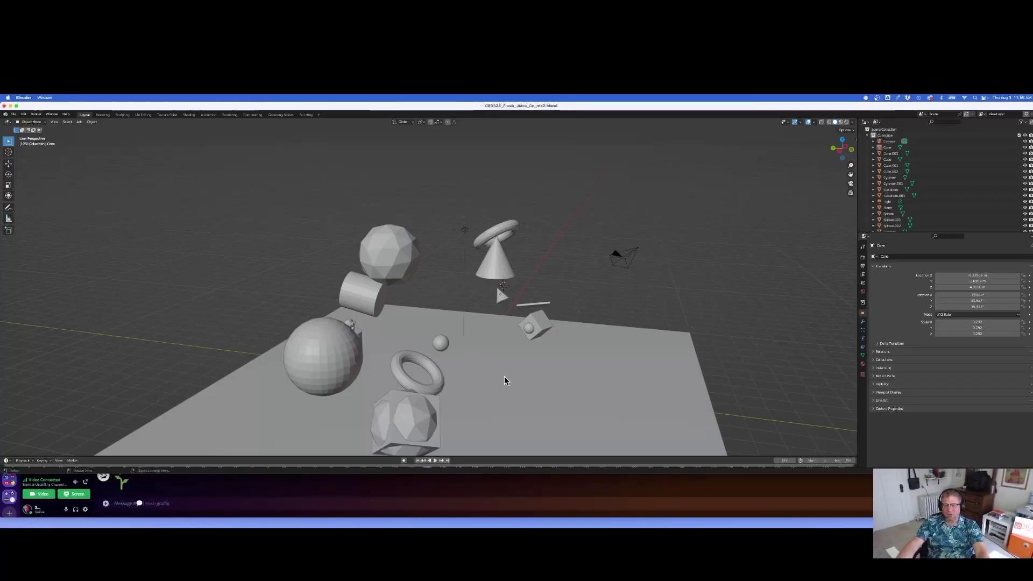
key(super+Tab)
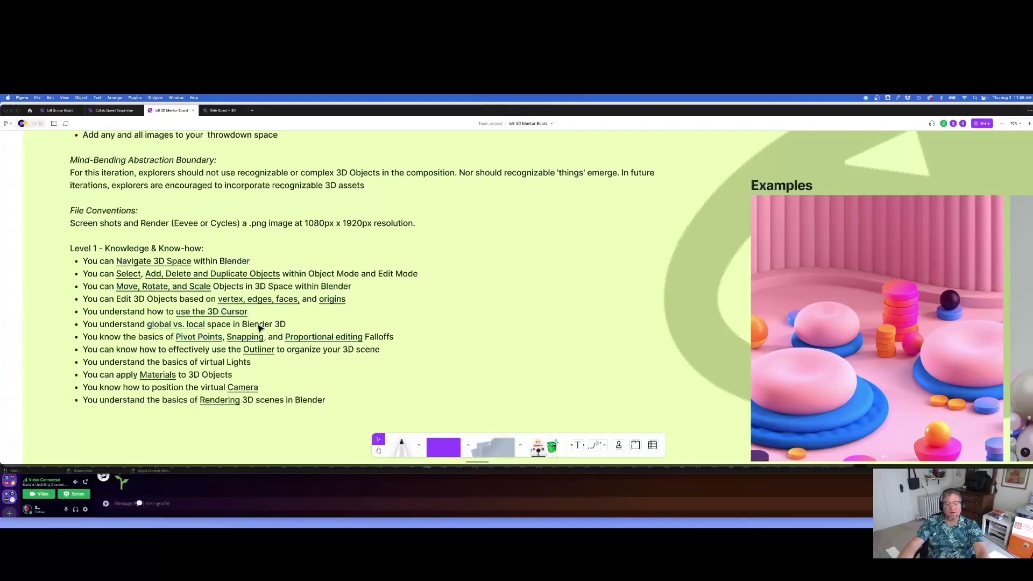
key(super+Tab)
middle_drag(441, 360, 537, 397)
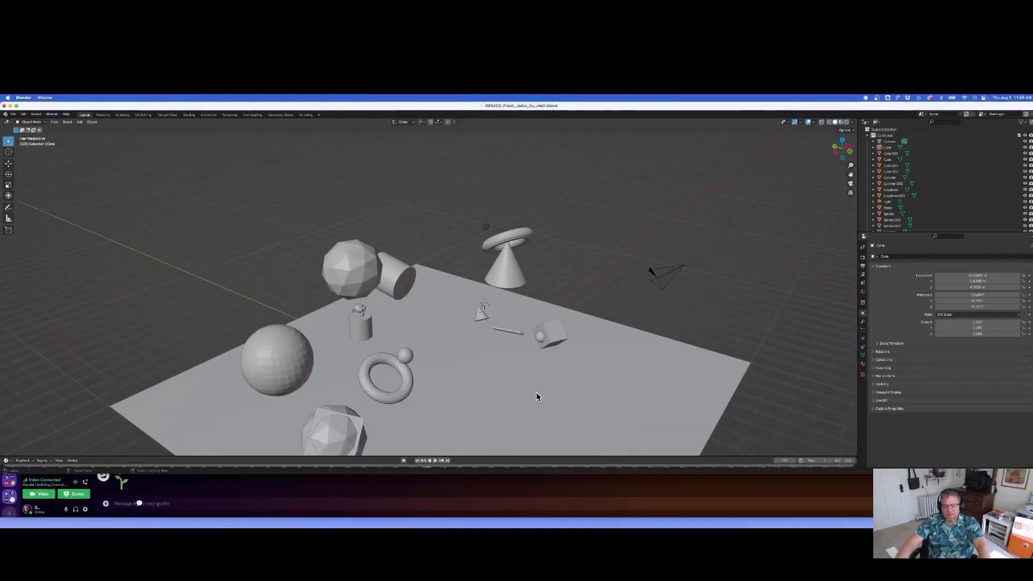
scroll(533, 395, down, 3)
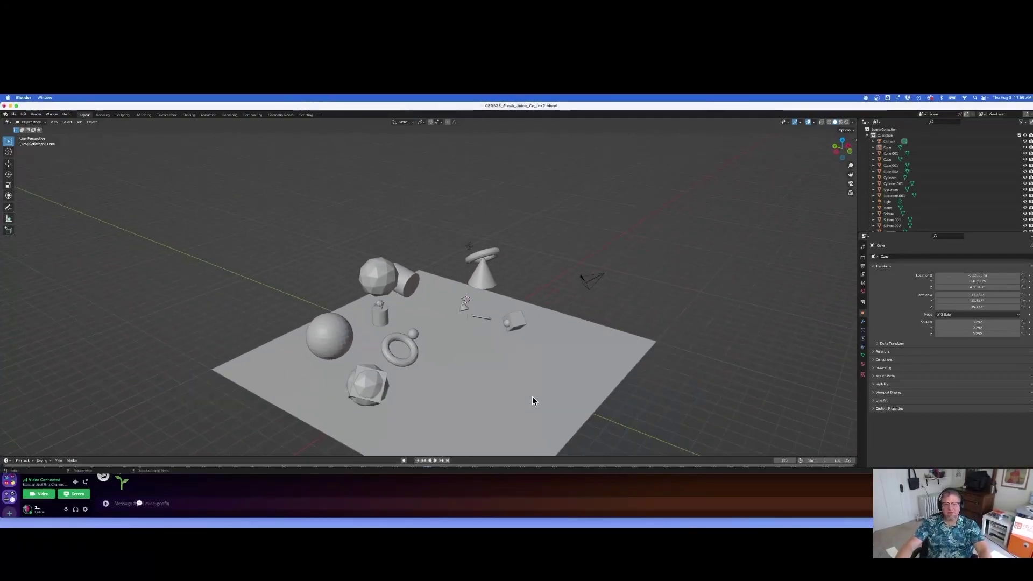
mouse_move(533, 395)
middle_down()
mouse_move(541, 385)
mouse_move(532, 383)
middle_up()
Select the cone, then the torus, then the cone again, and finally the ground plane
click(478, 279)
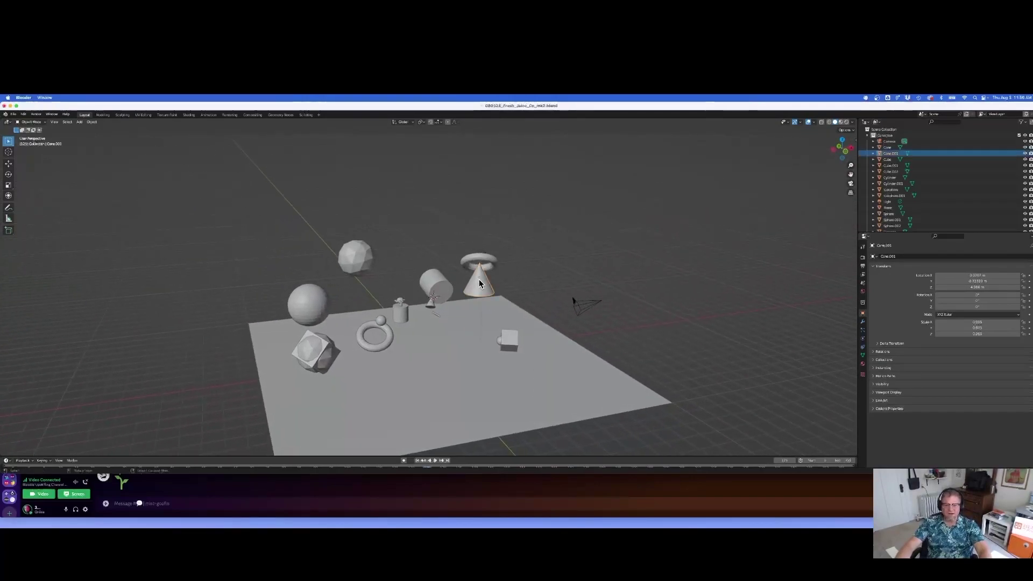
click(475, 262)
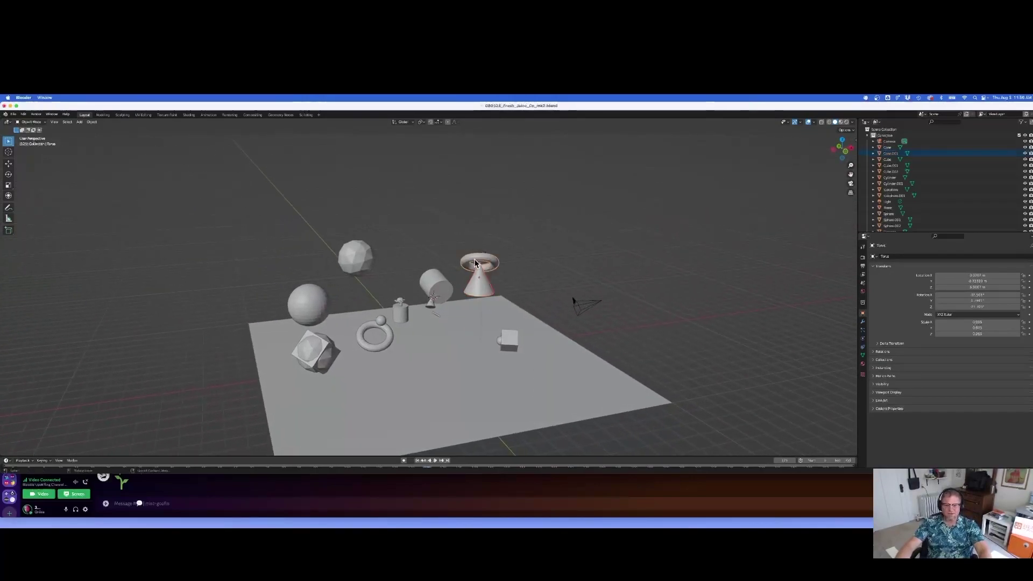
click(474, 293)
click(457, 341)
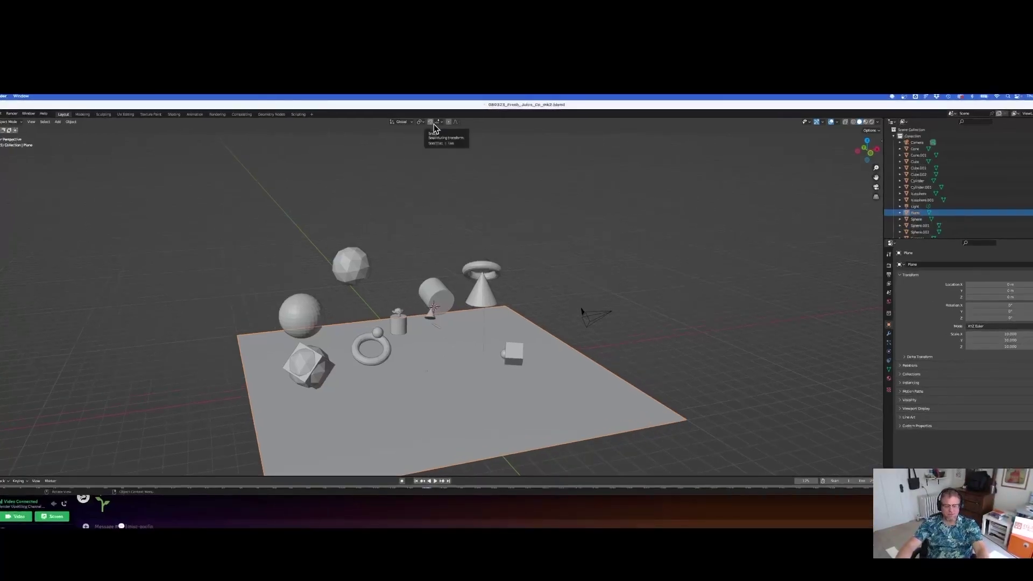
Turn on snapping and proportional editing in the viewport header
click(432, 123)
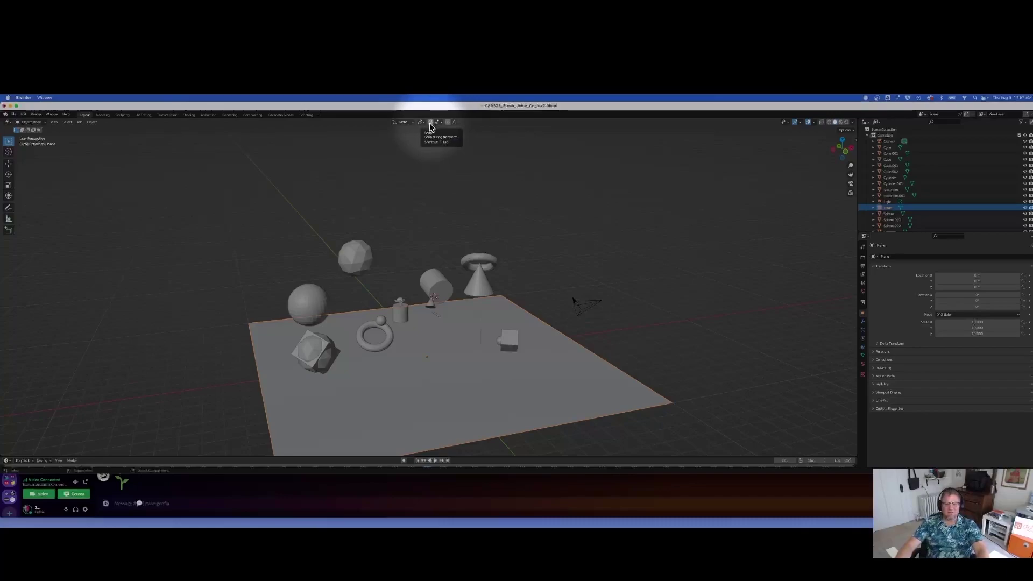
click(430, 125)
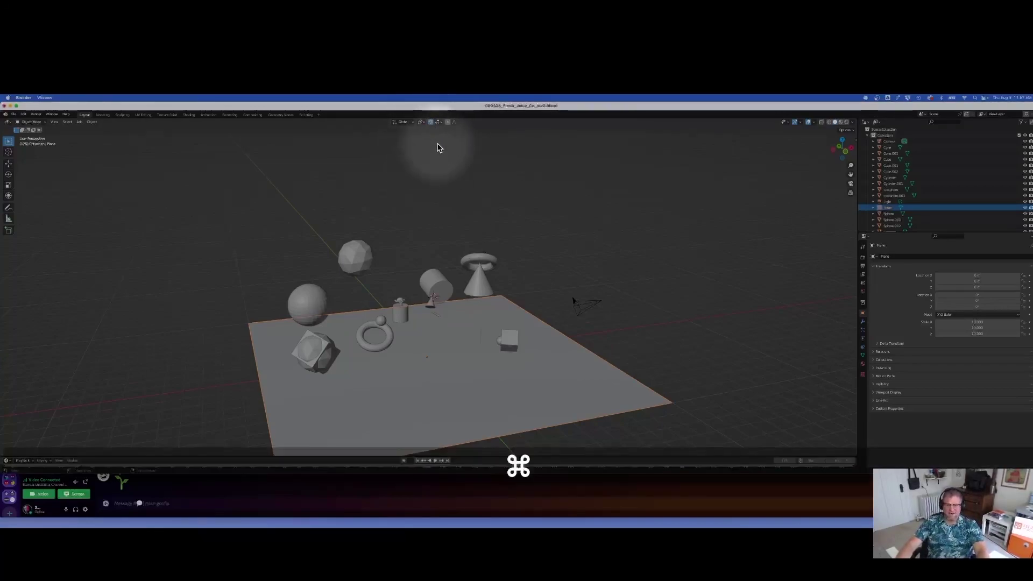
key(super+Tab)
key(super+Tab)
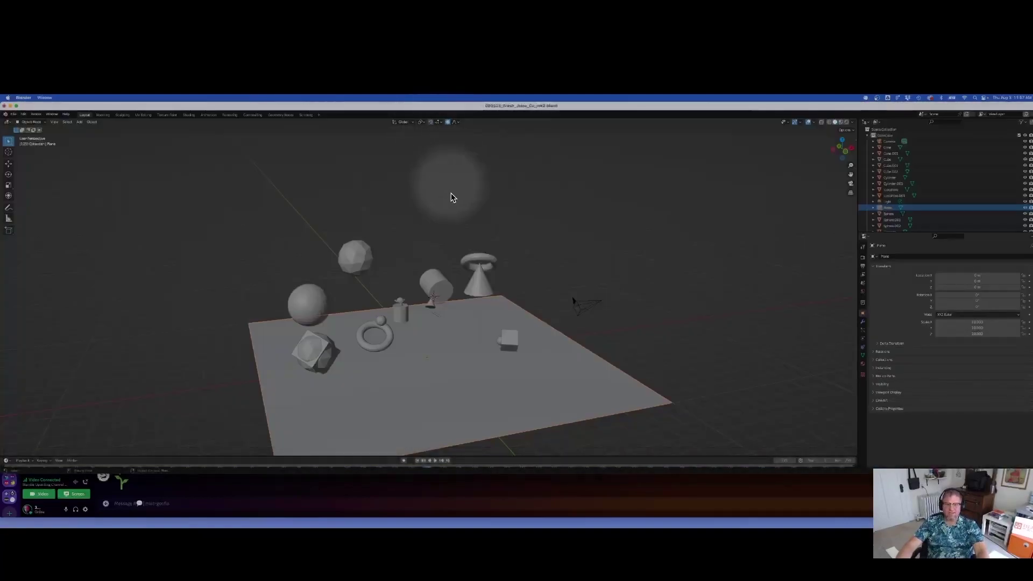
click(447, 122)
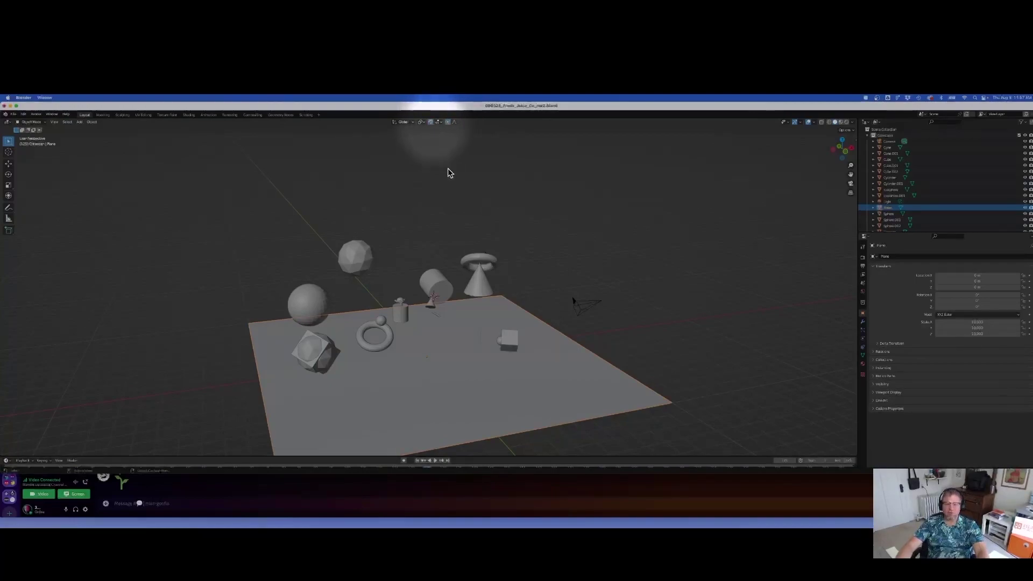
key(ctrl)
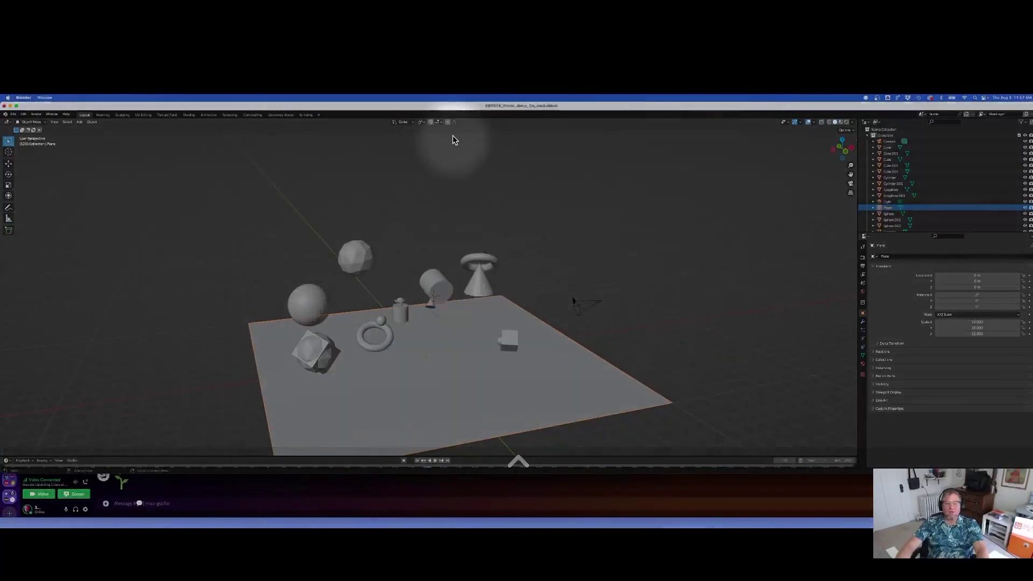
Bring up the Snap To target choices, reopening them after closing once
click(437, 122)
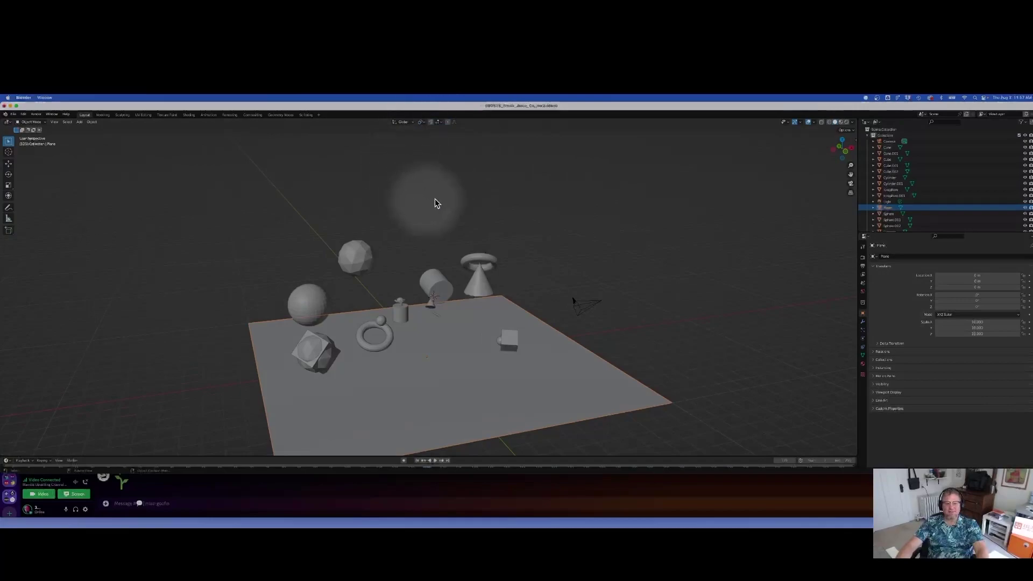
click(433, 122)
click(439, 122)
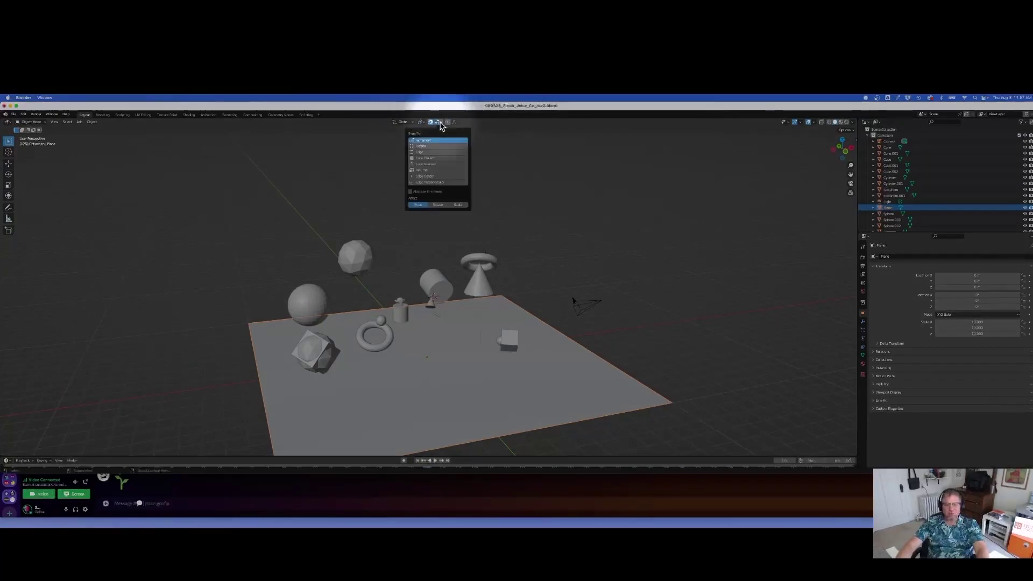
Compare Face Project, Face Nearest and Volume as snap targets, settling on Increment
click(430, 158)
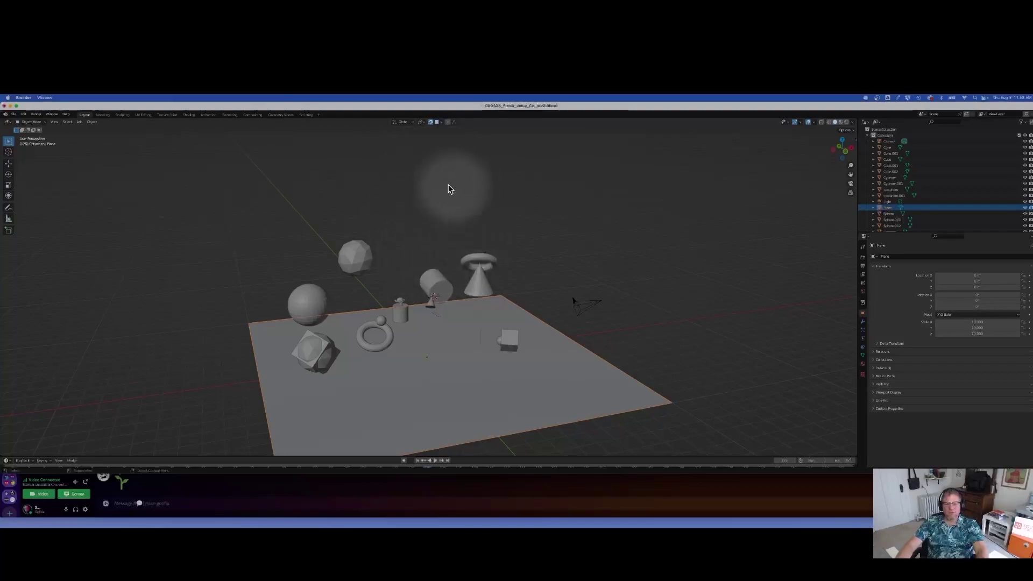
click(437, 123)
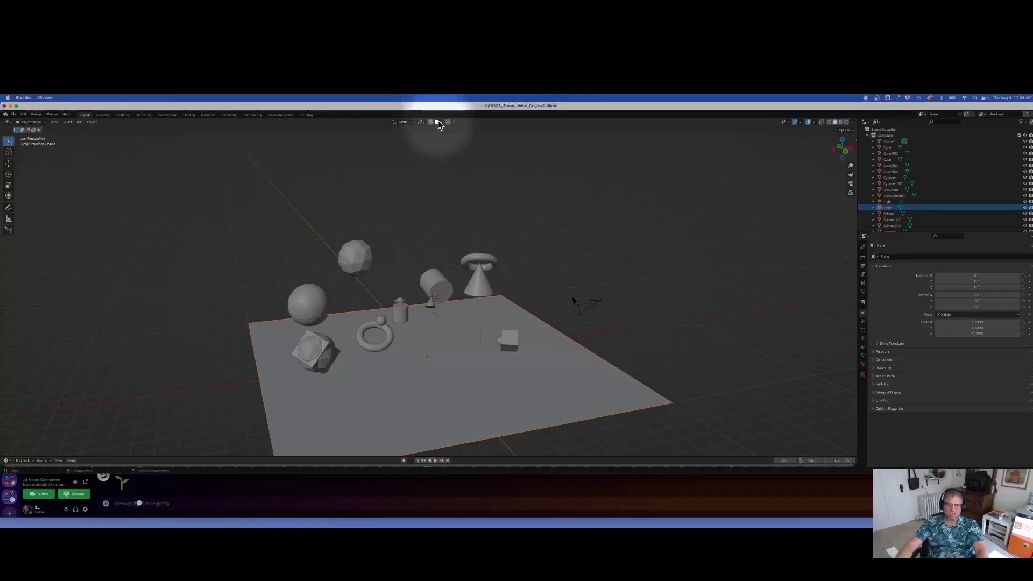
click(440, 123)
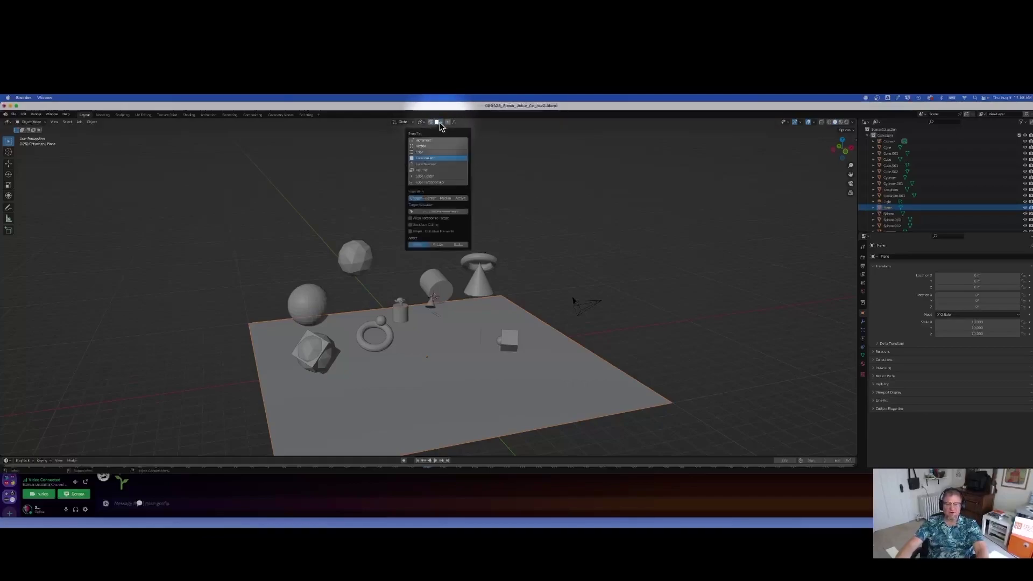
click(426, 158)
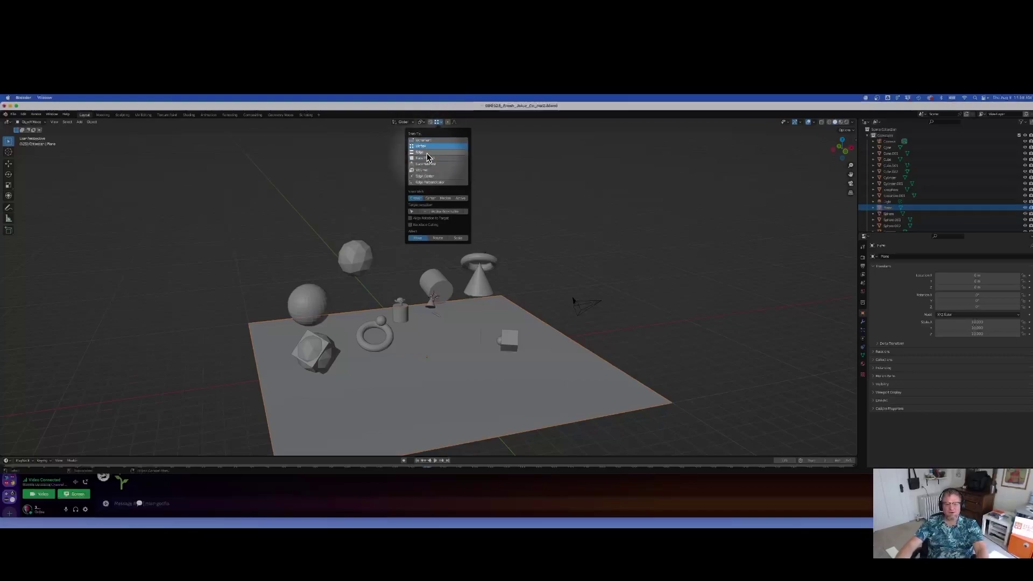
click(429, 164)
click(429, 170)
click(428, 164)
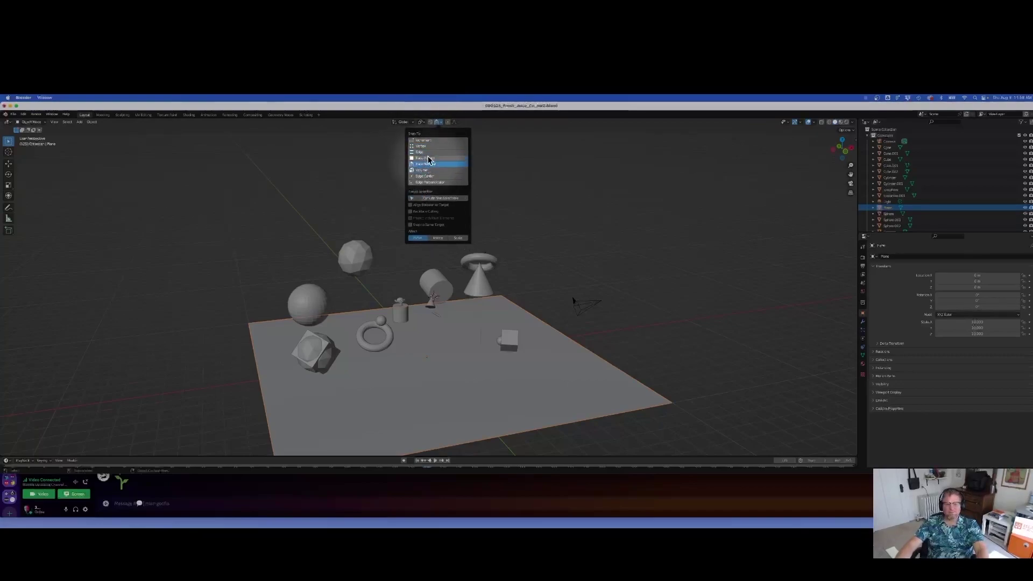
click(428, 170)
click(423, 140)
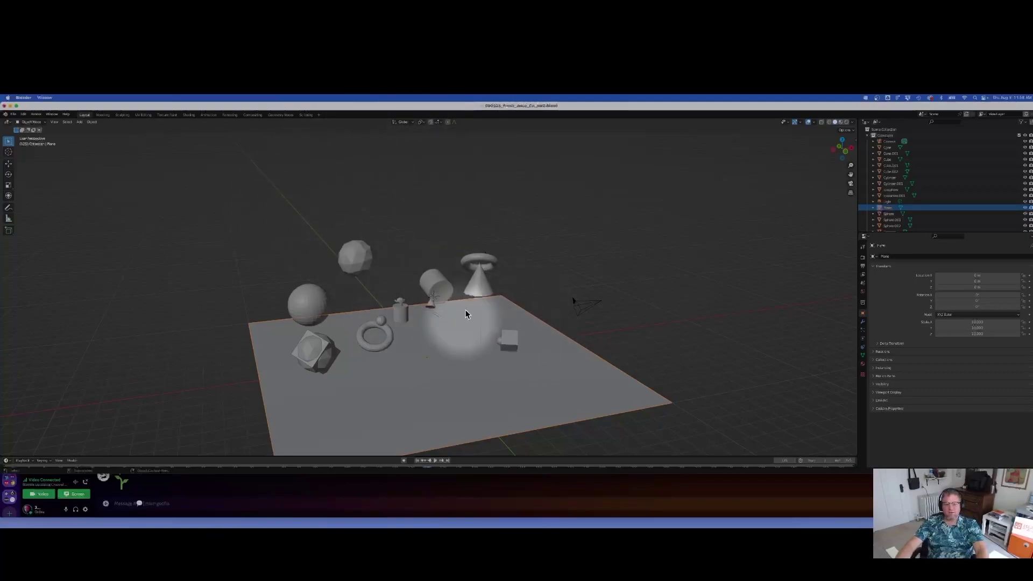
Isolate the cone in Local View from the front, enable snapping, and grab it with G
click(484, 283)
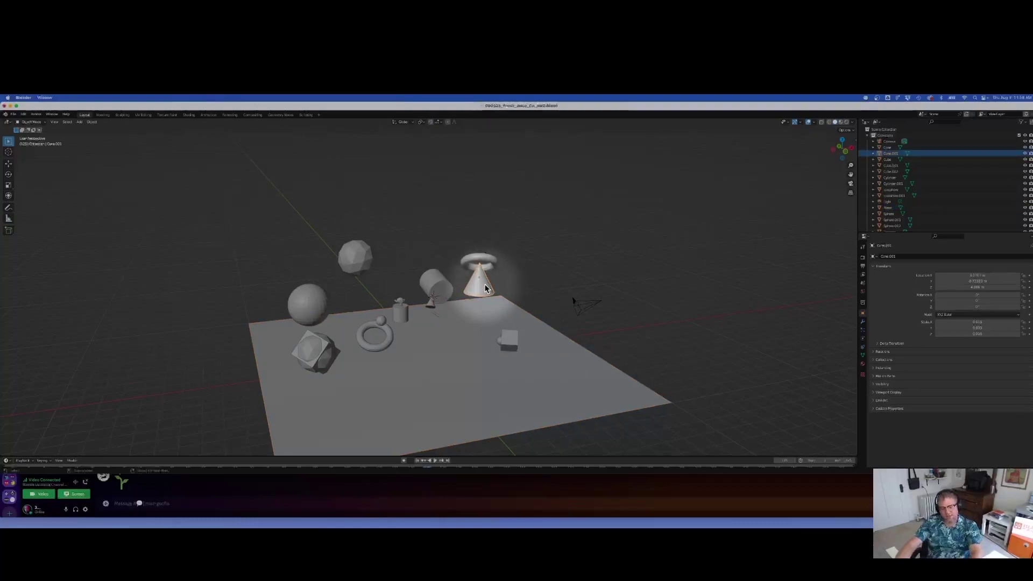
key(slash)
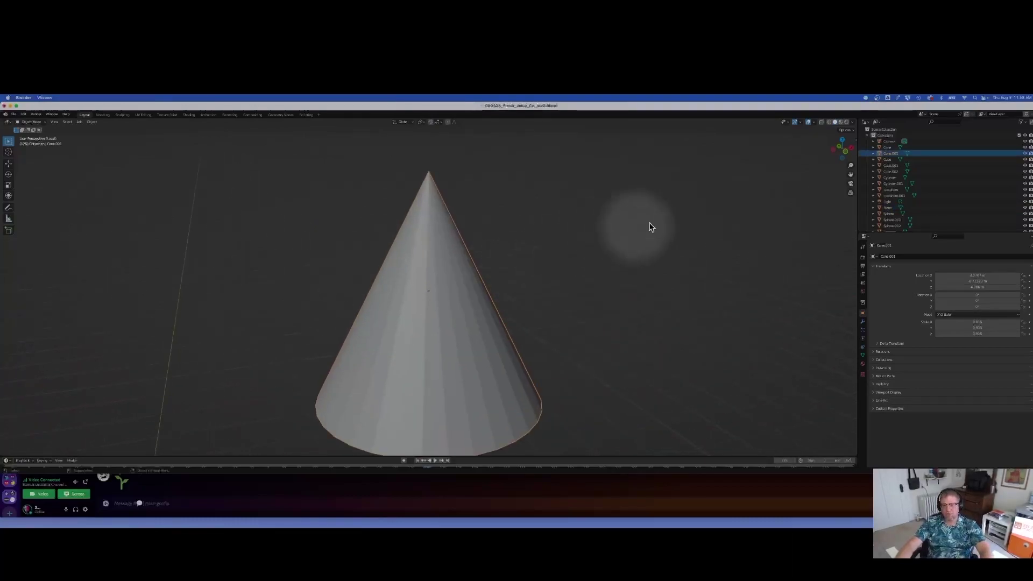
drag(840, 148, 841, 149)
click(841, 149)
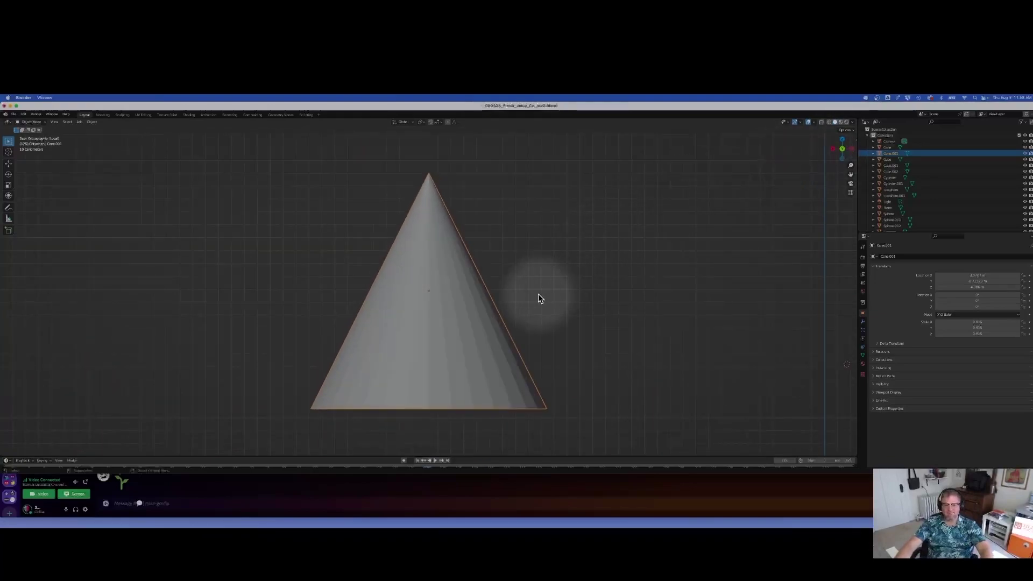
key(ctrl+space)
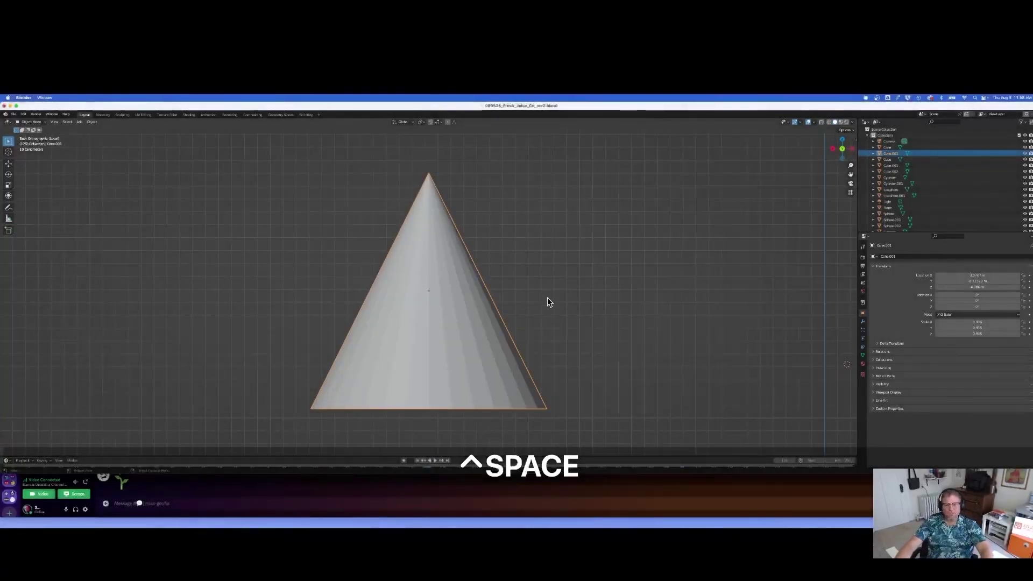
click(431, 122)
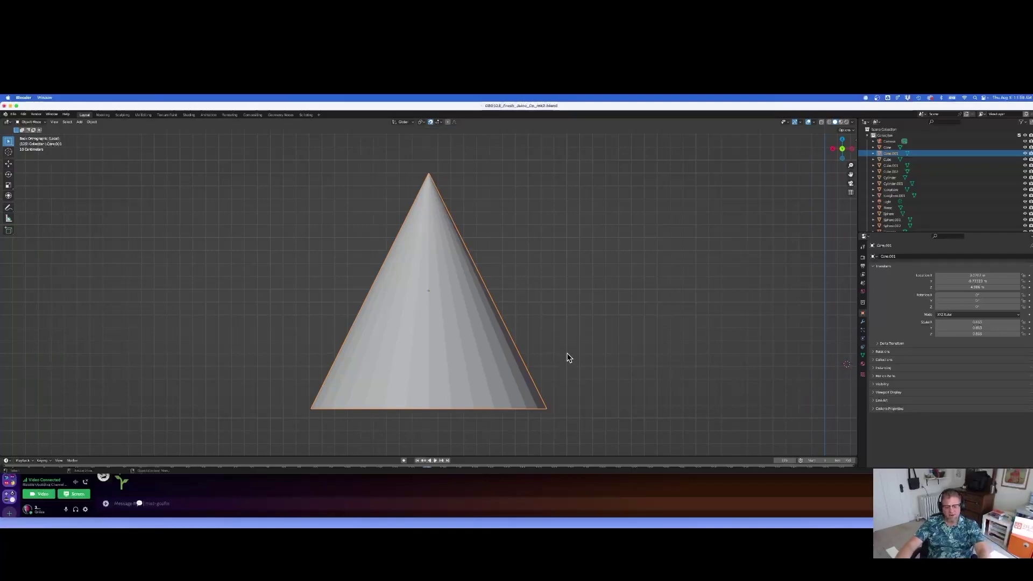
key(g)
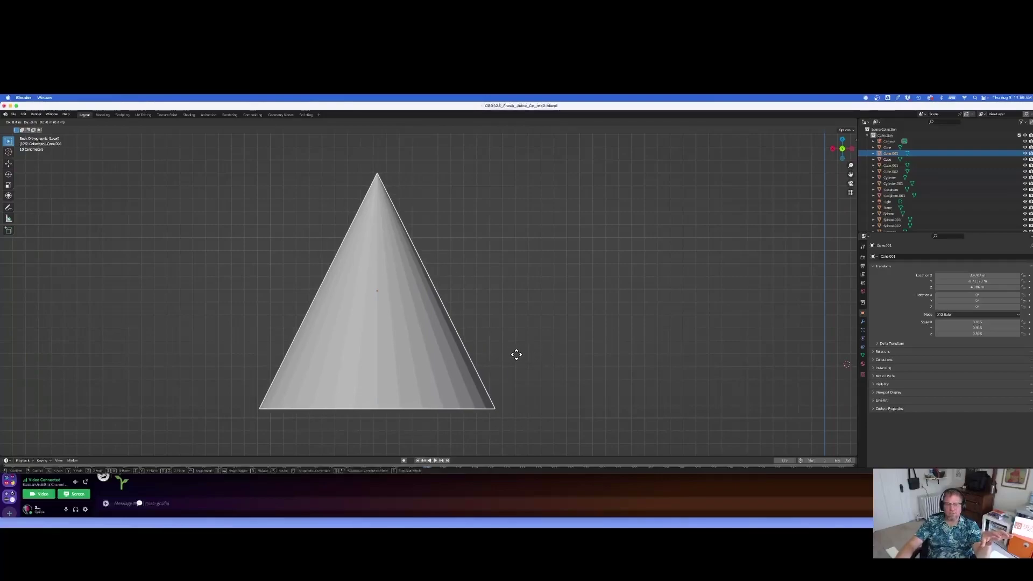
click(563, 356)
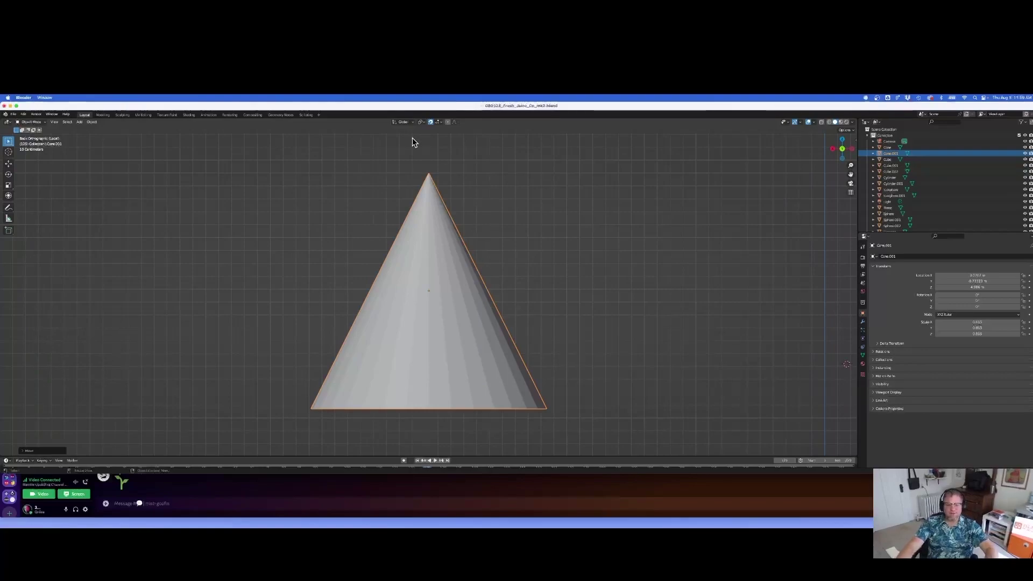
scroll(428, 154, up, 2)
scroll(430, 169, down, 4)
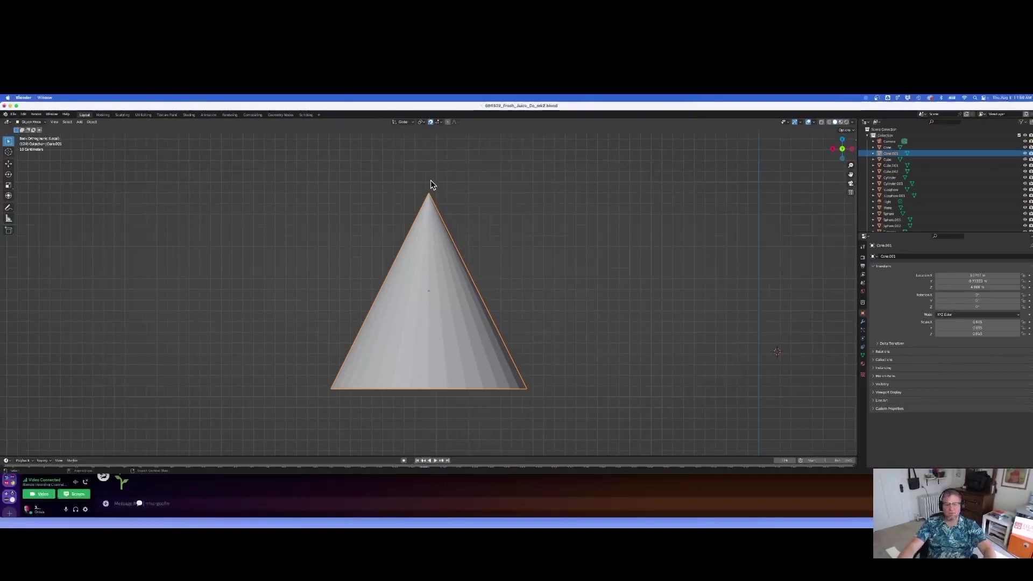
scroll(431, 184, up, 5)
scroll(496, 180, down, 2)
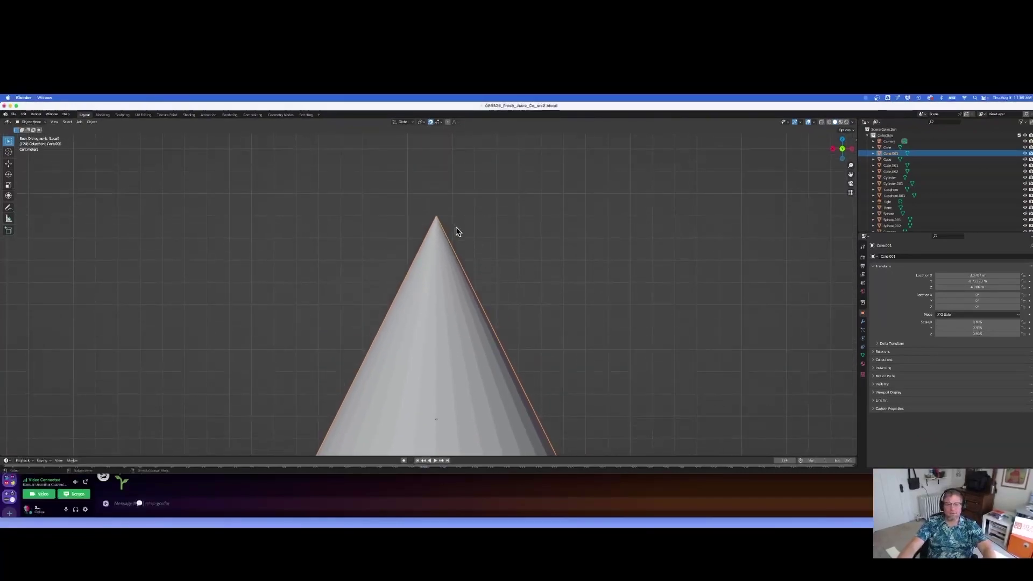
scroll(460, 210, up, 3)
scroll(457, 258, down, 3)
scroll(438, 269, up, 4)
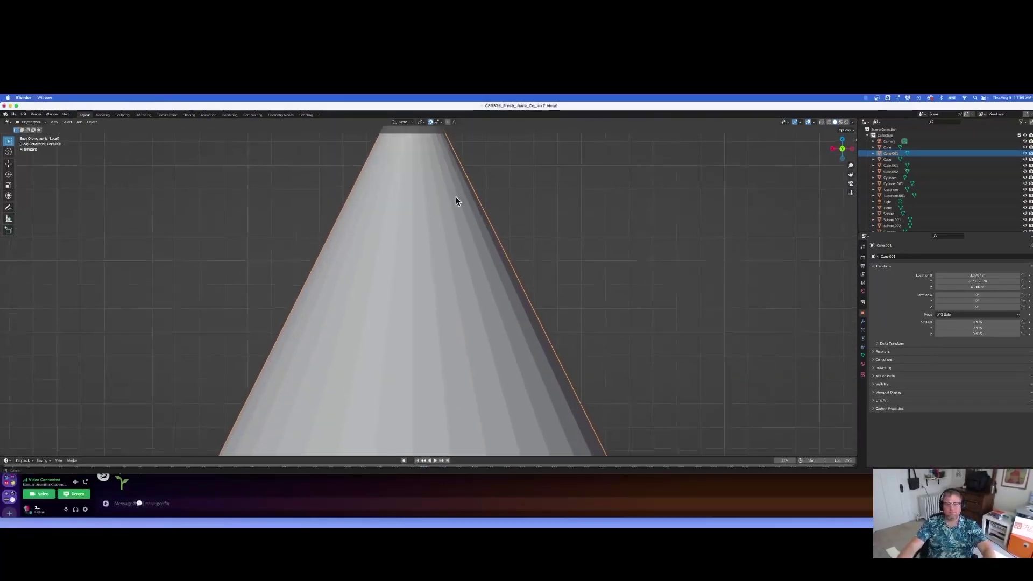
scroll(462, 269, down, 3)
scroll(468, 253, up, 2)
scroll(463, 305, down, 3)
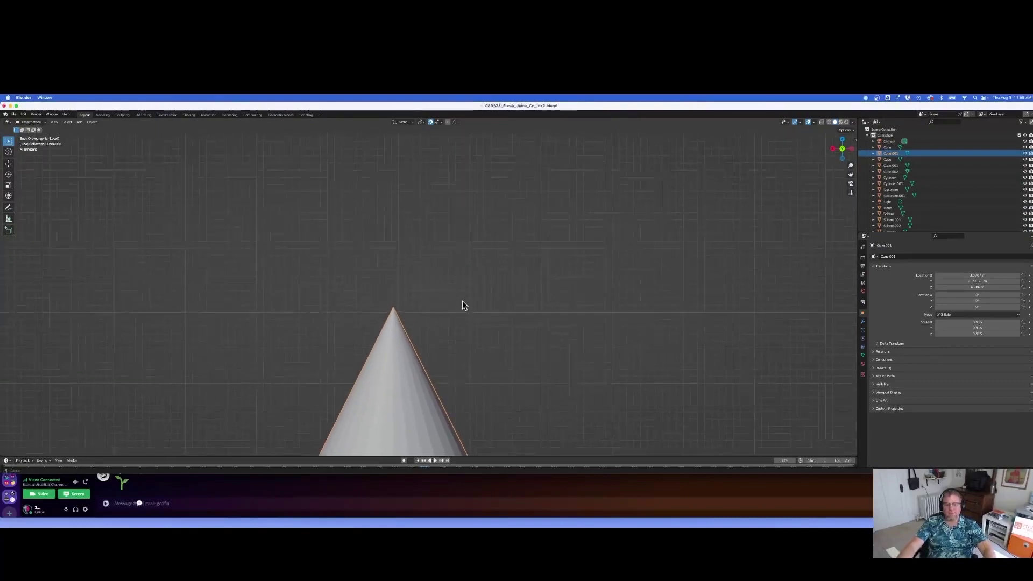
scroll(354, 305, up, 2)
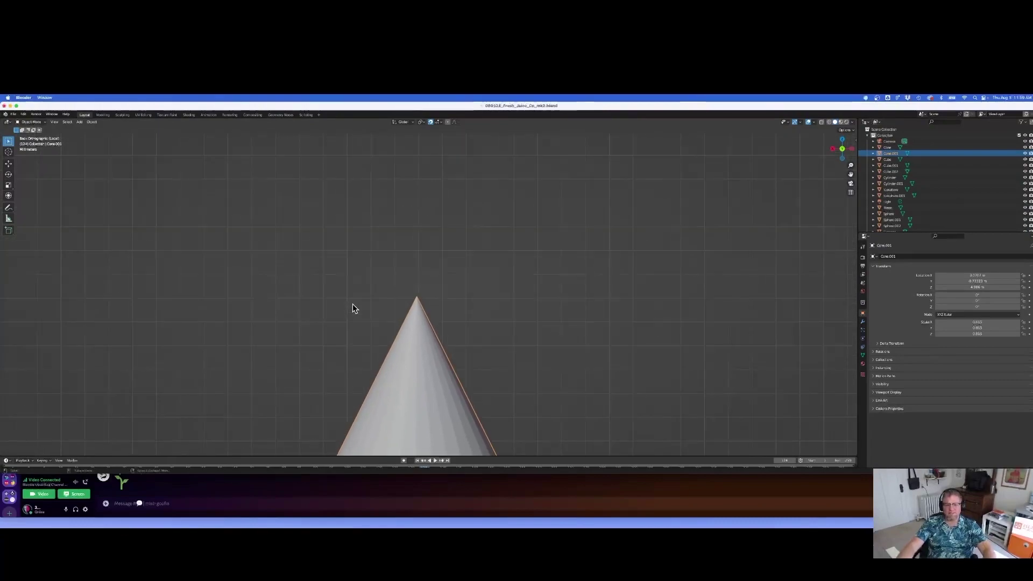
scroll(353, 305, down, 2)
scroll(402, 321, right, 5)
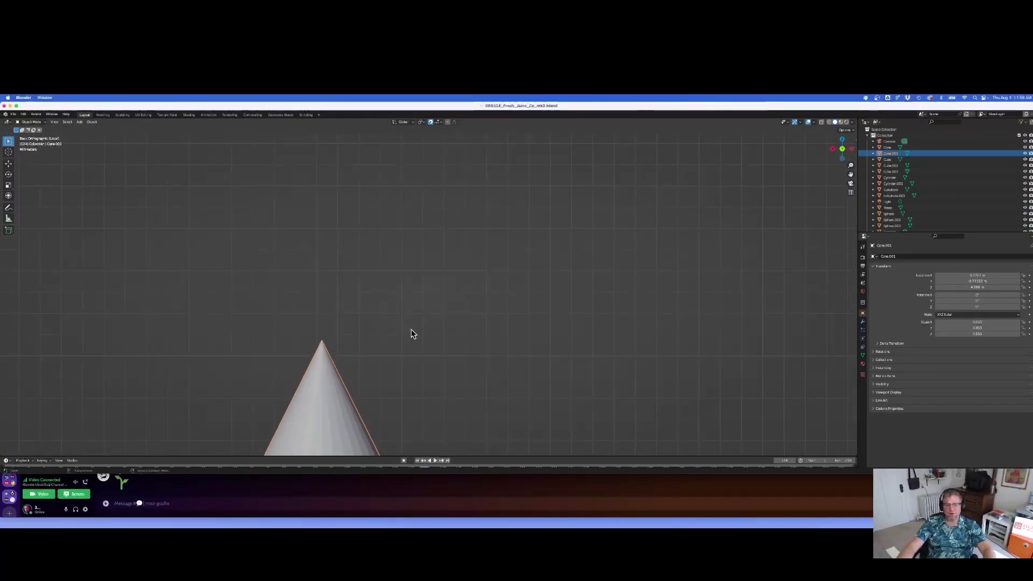
scroll(463, 315, left, 10)
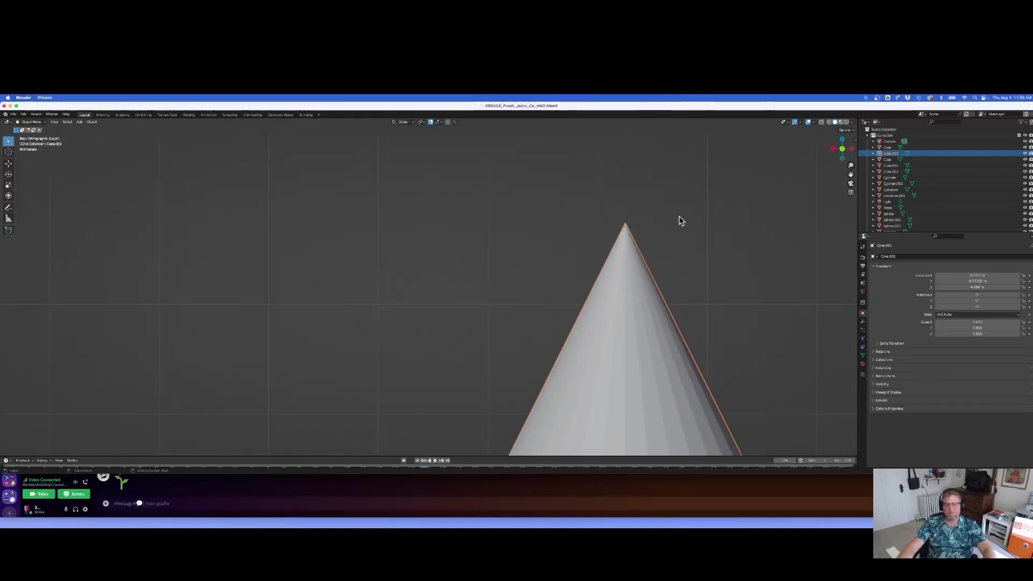
scroll(683, 223, right, 5)
scroll(615, 258, left, 5)
scroll(615, 257, up, 2)
scroll(593, 283, right, 8)
scroll(629, 281, down, 2)
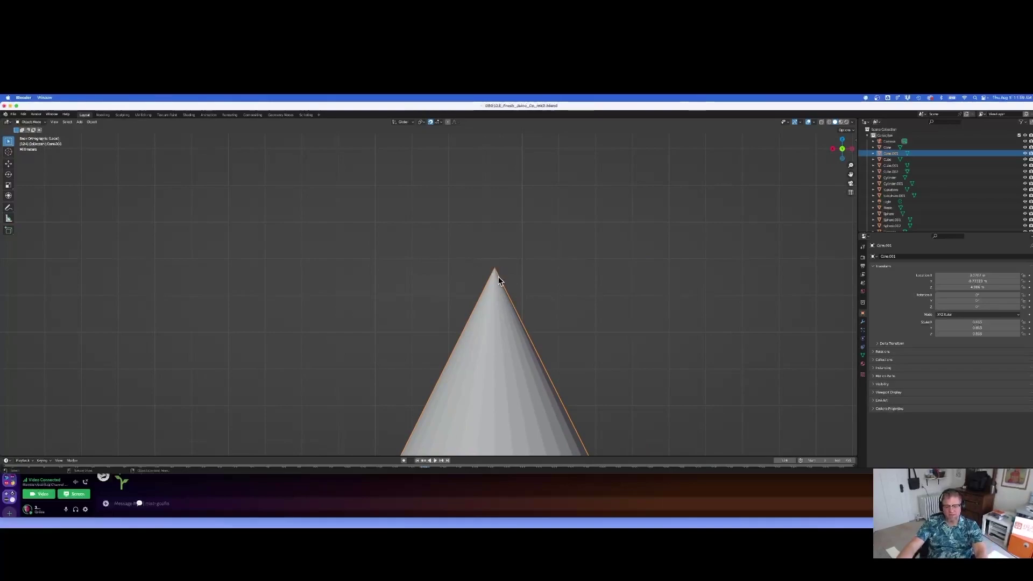
scroll(559, 299, up, 6)
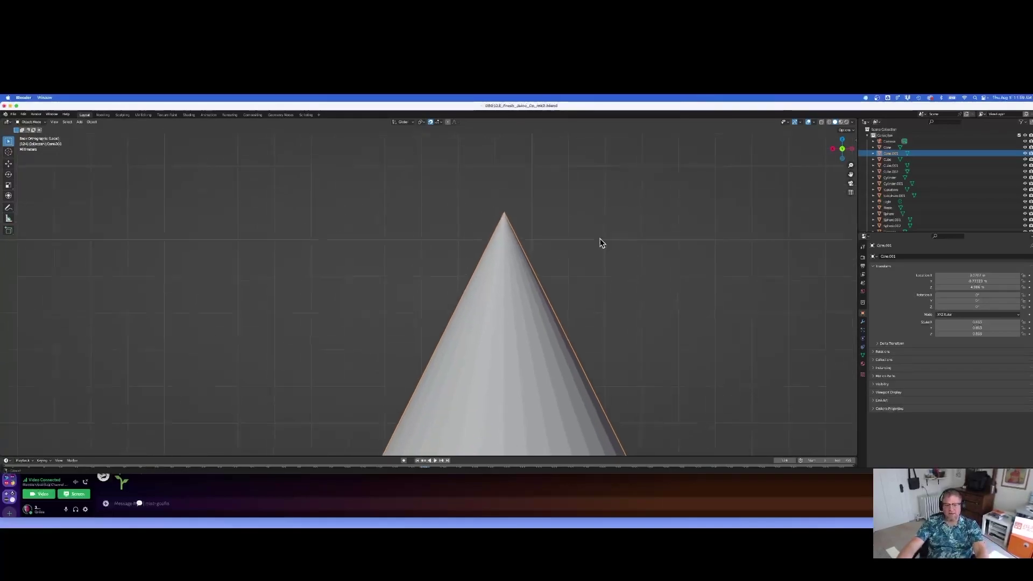
scroll(588, 369, up, 6)
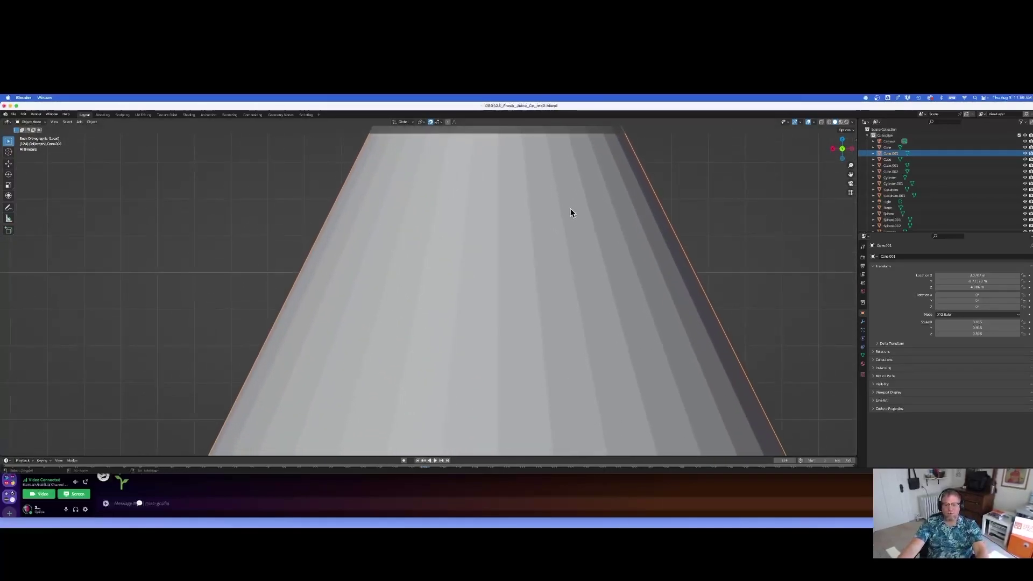
scroll(572, 240, down, 6)
scroll(570, 251, up, 3)
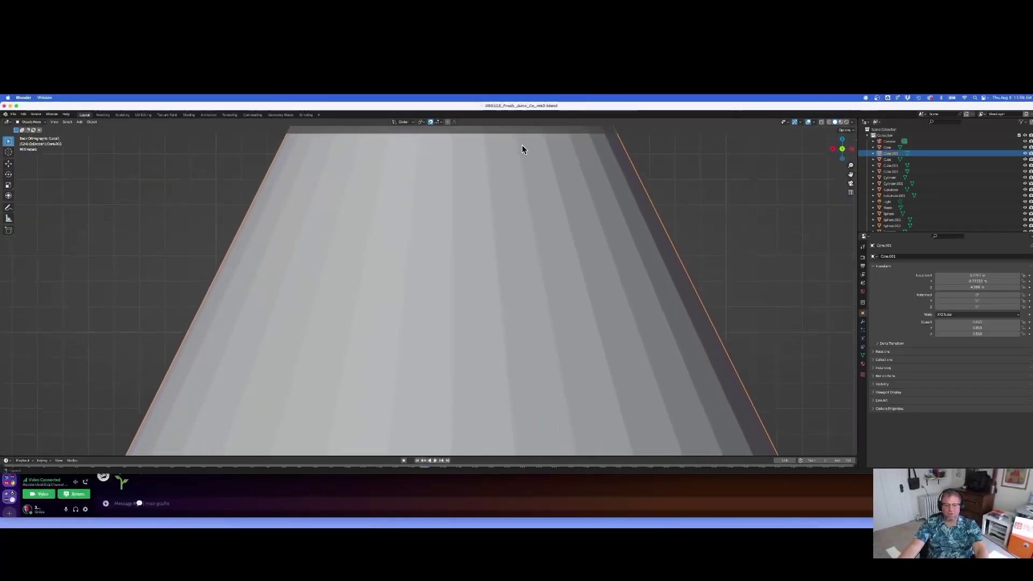
scroll(524, 153, down, 8)
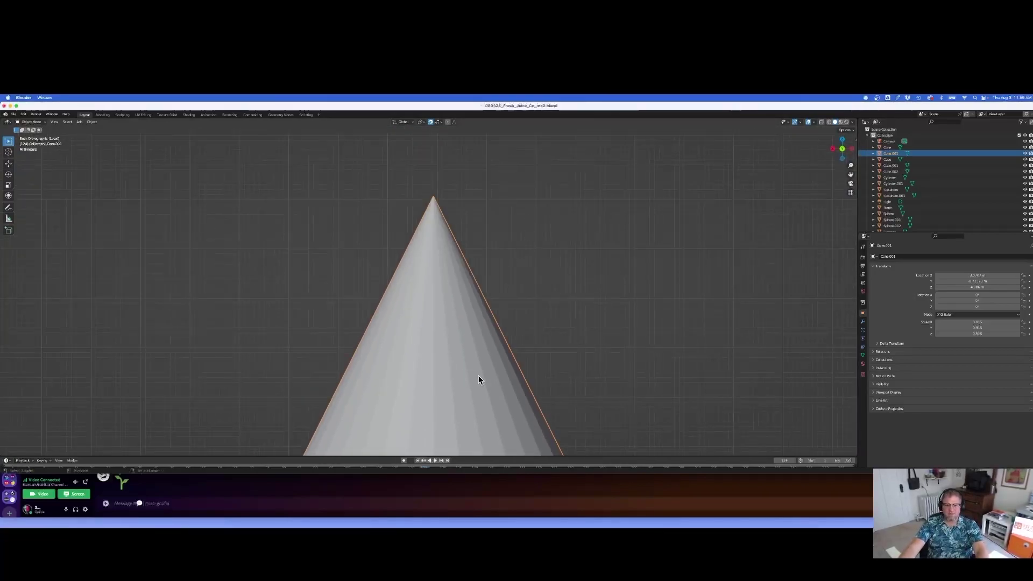
scroll(478, 377, down, 1)
scroll(551, 221, up, 5)
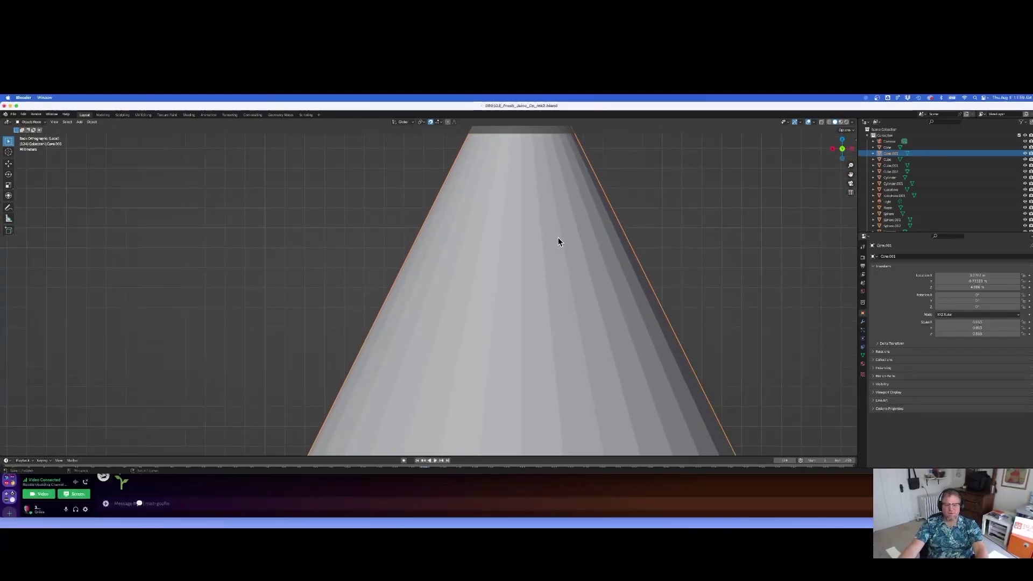
scroll(558, 238, down, 8)
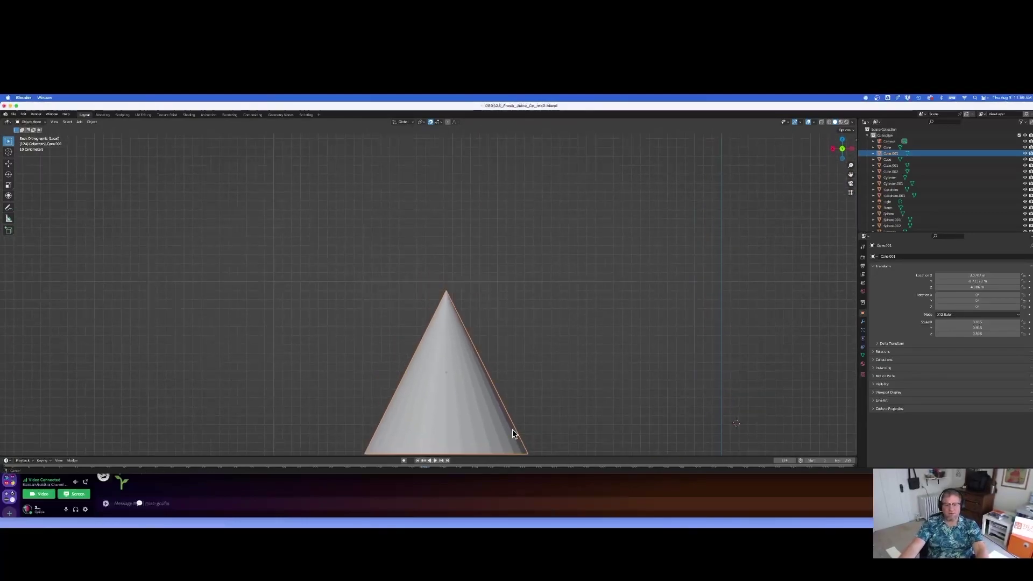
In Edit Mode, snap the 3D cursor to the cone's apex vertex
key(Tab)
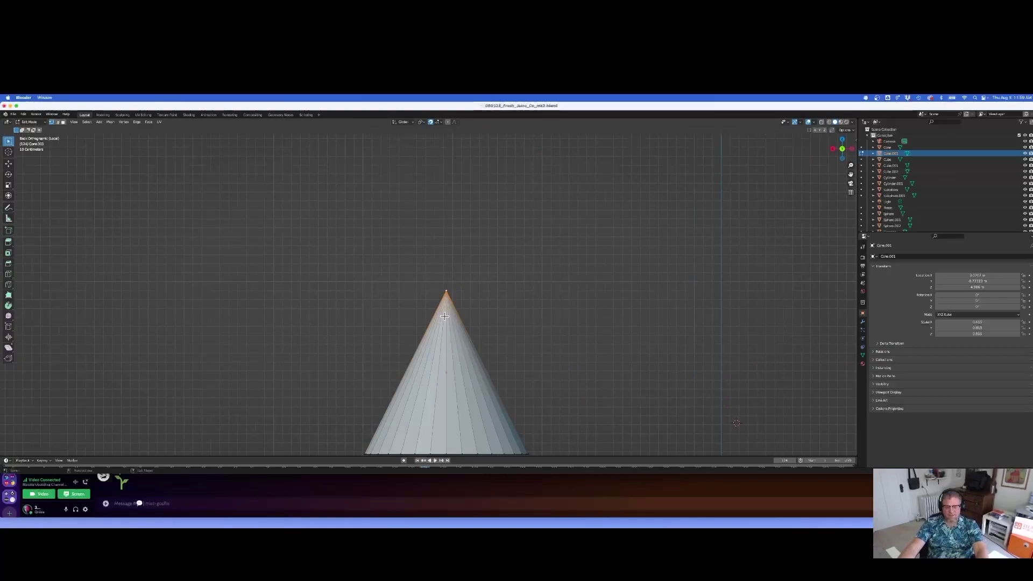
key(shift+s)
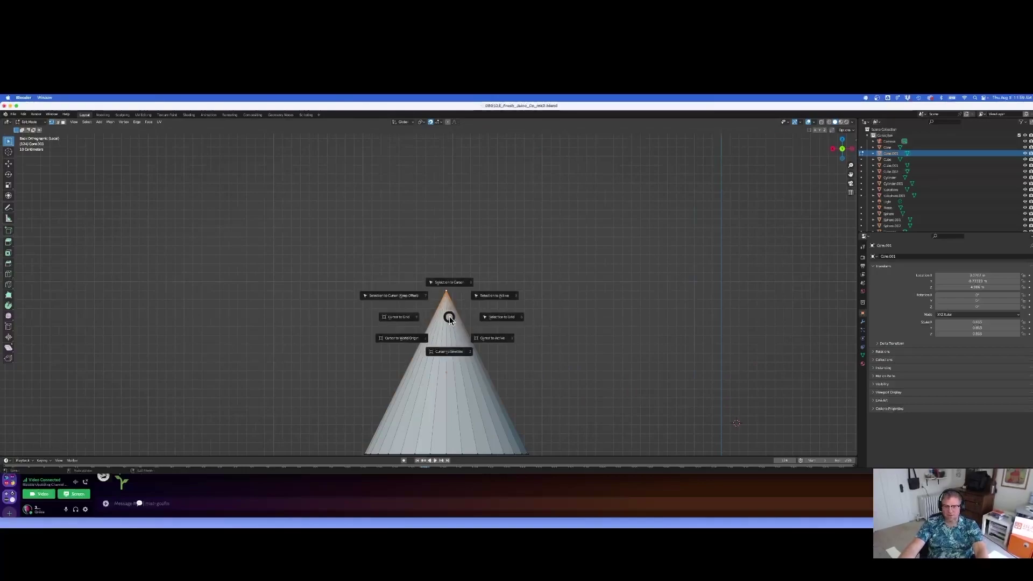
click(447, 354)
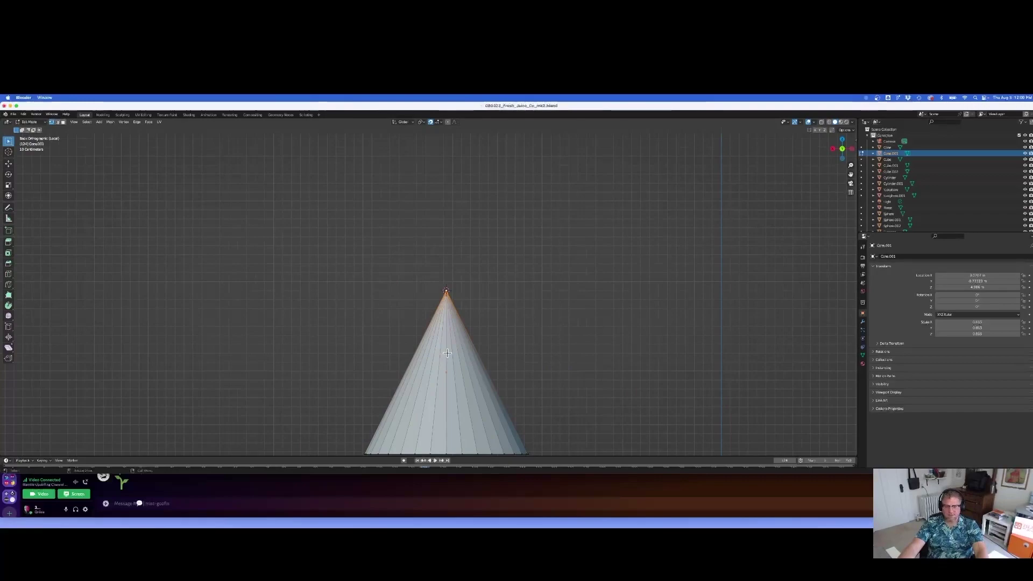
key(Tab)
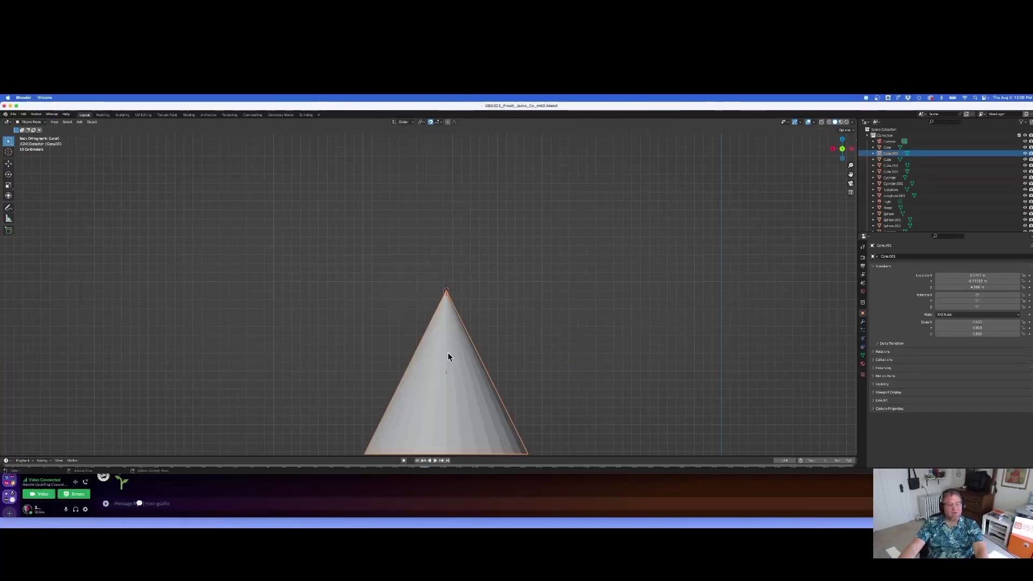
Set the cone's origin to the 3D cursor, then deselect the cone
right_click(447, 353)
mouse_move(448, 353)
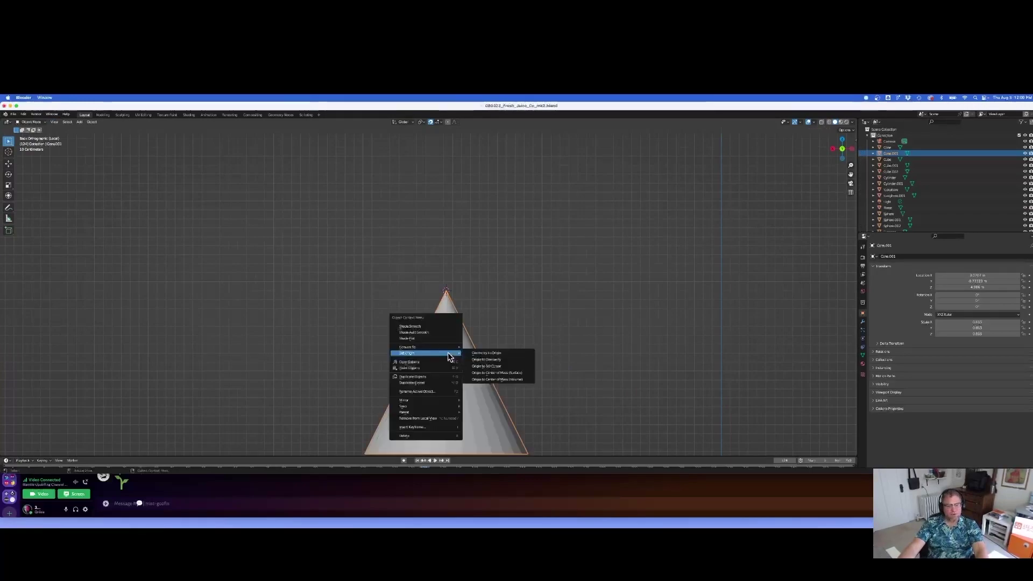
click(497, 367)
key(Tab)
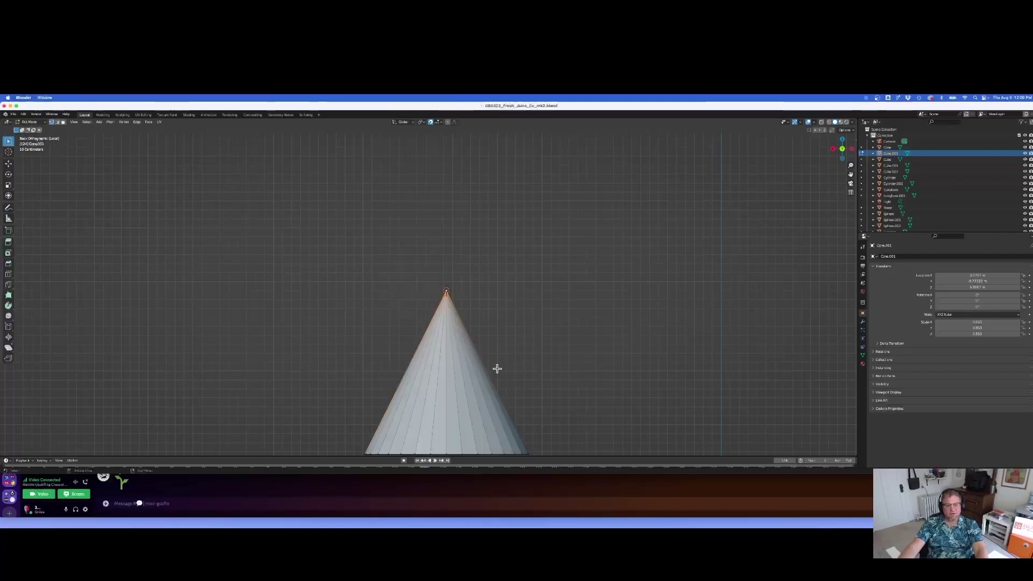
key(Tab)
click(502, 340)
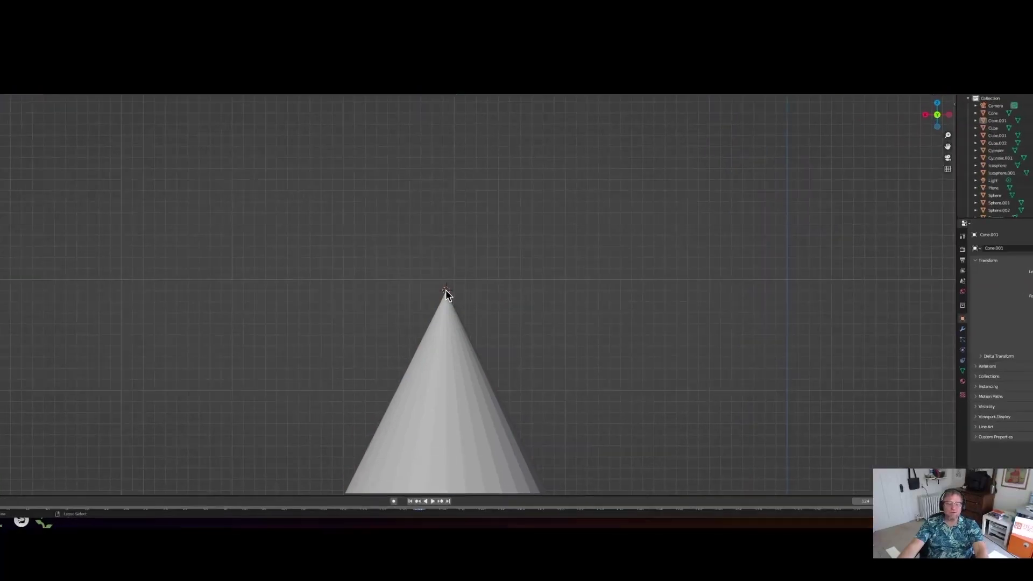
scroll(445, 294, down, 5)
scroll(446, 294, up, 5)
scroll(501, 308, left, 5)
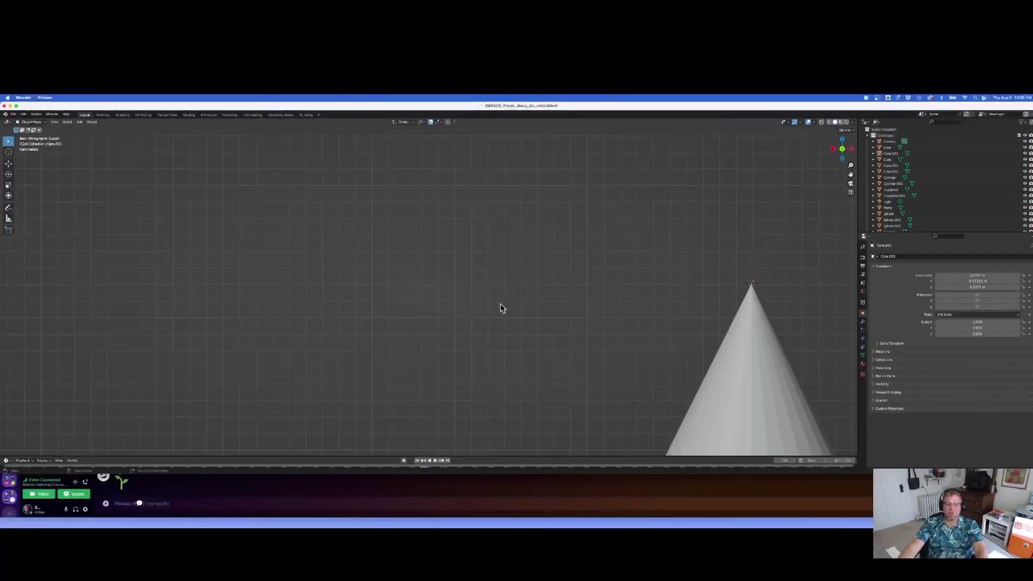
scroll(581, 261, down, 5)
scroll(606, 281, up, 5)
scroll(616, 265, right, 5)
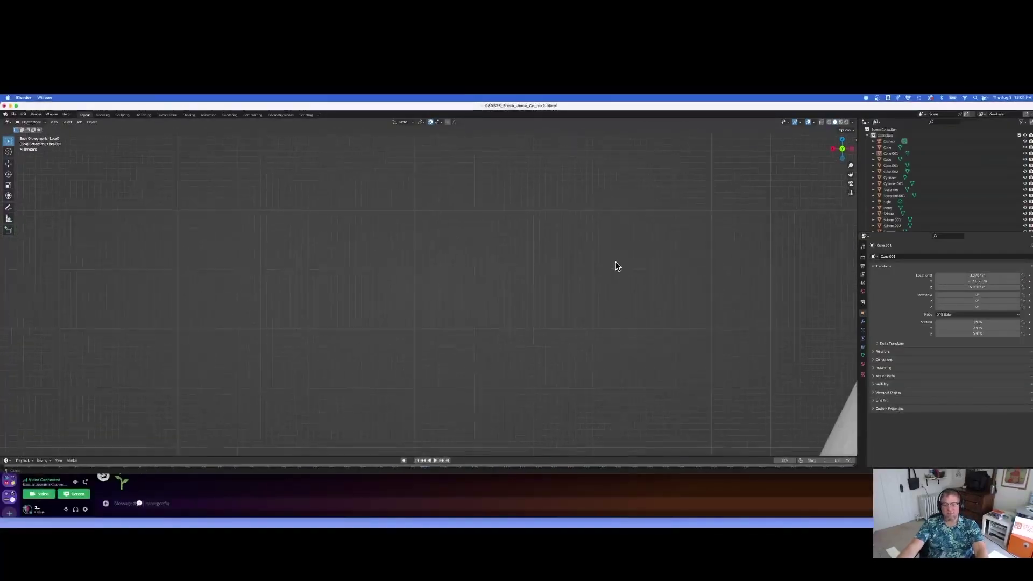
scroll(456, 195, down, 5)
scroll(484, 199, up, 5)
scroll(457, 346, down, 5)
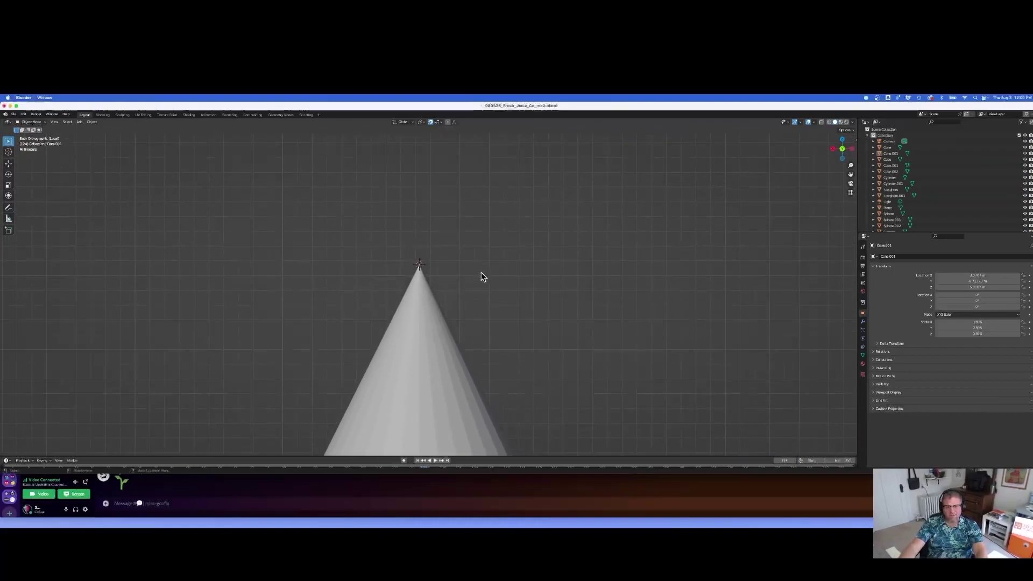
Select the cone and grab-move it three times: right, further right, then back left
click(431, 323)
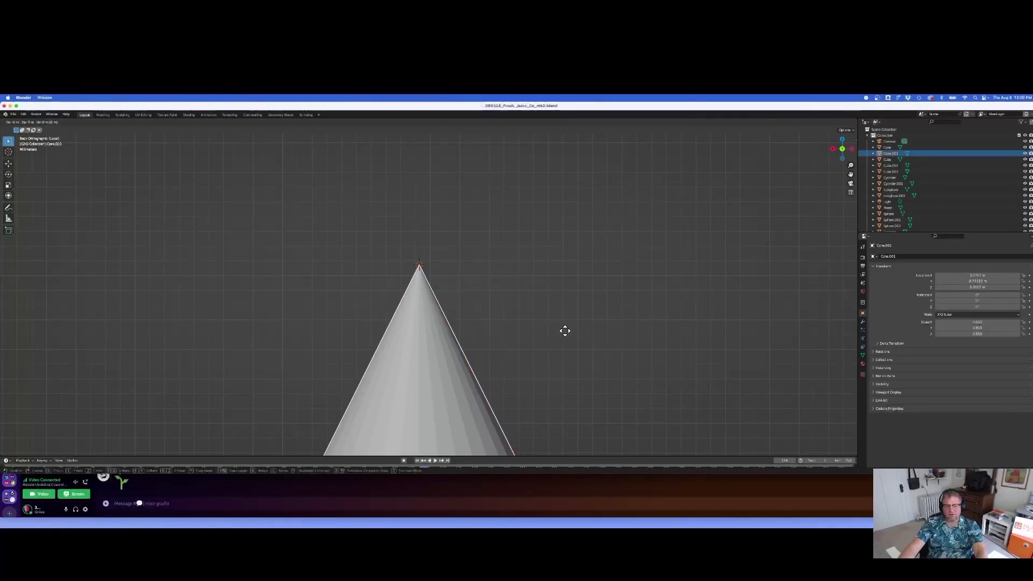
key(g)
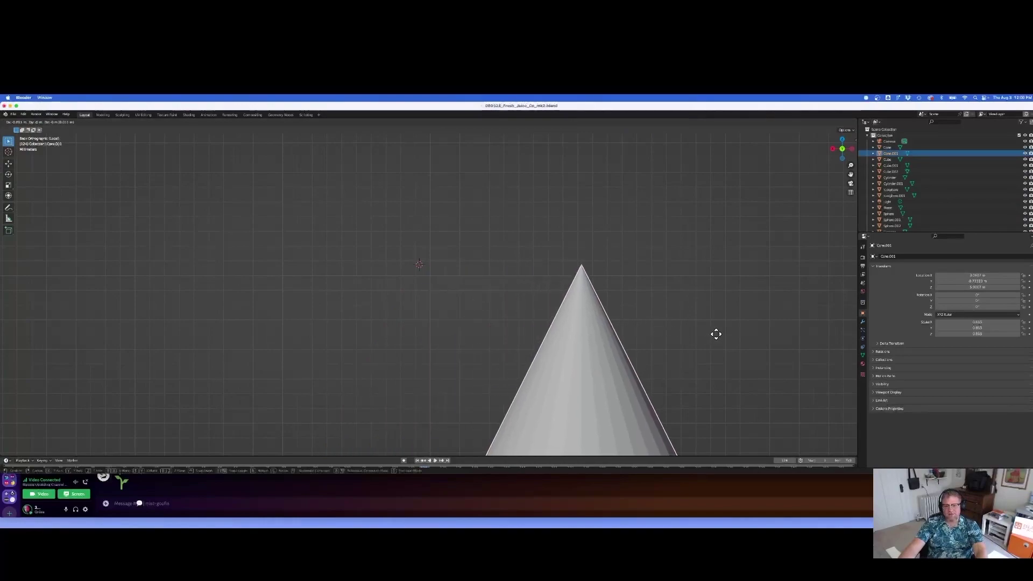
click(572, 333)
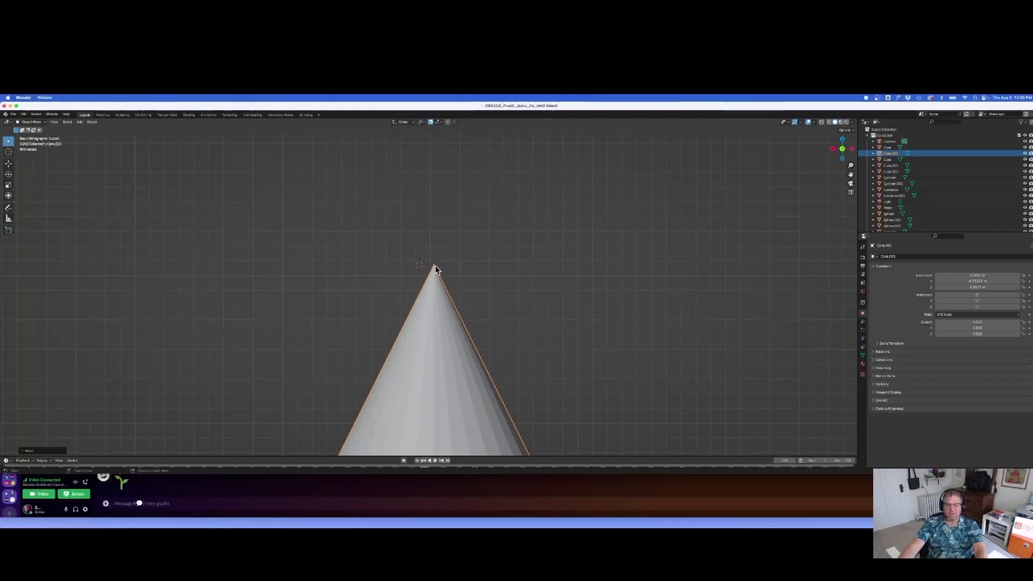
key(g)
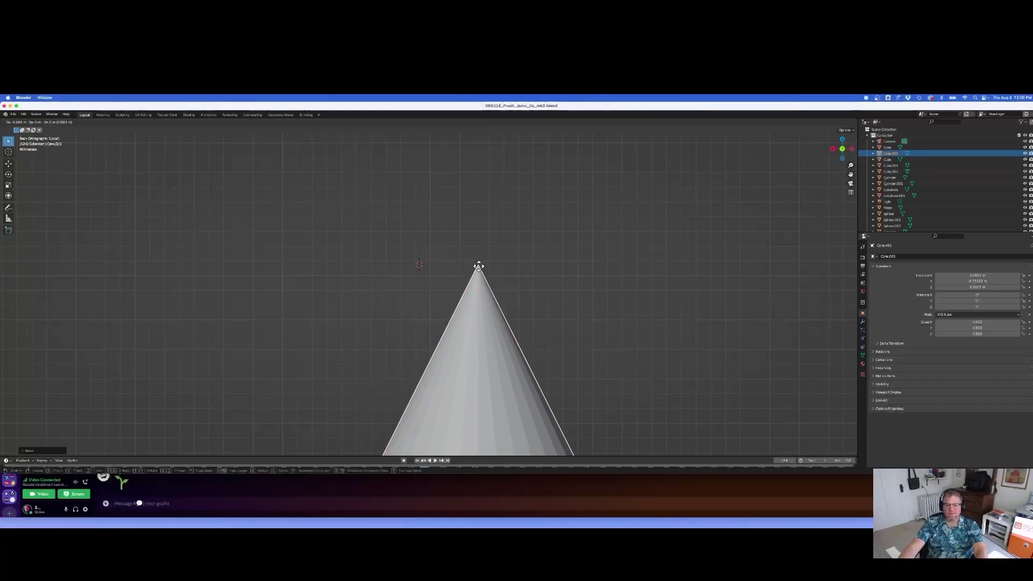
click(563, 272)
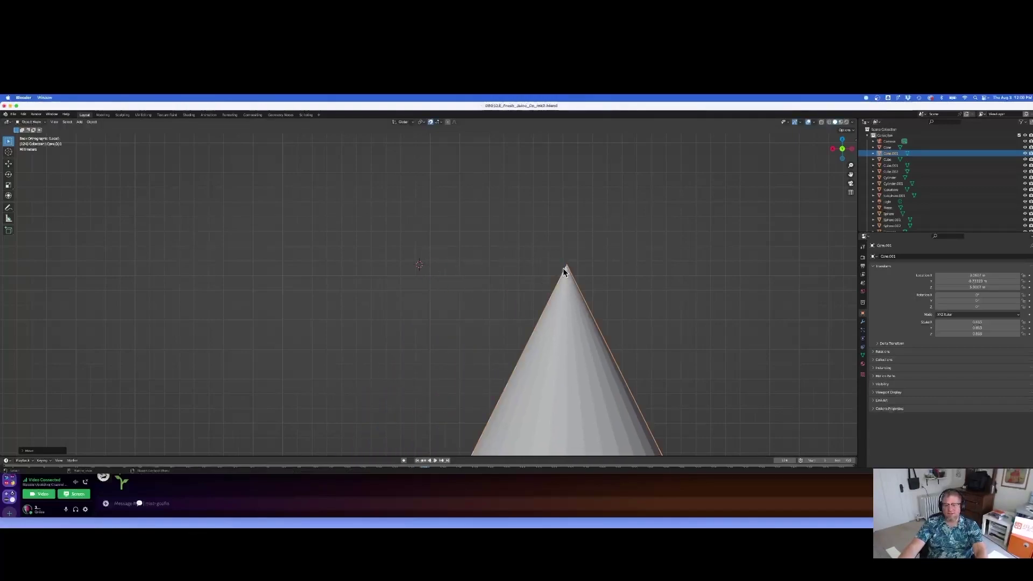
key(g)
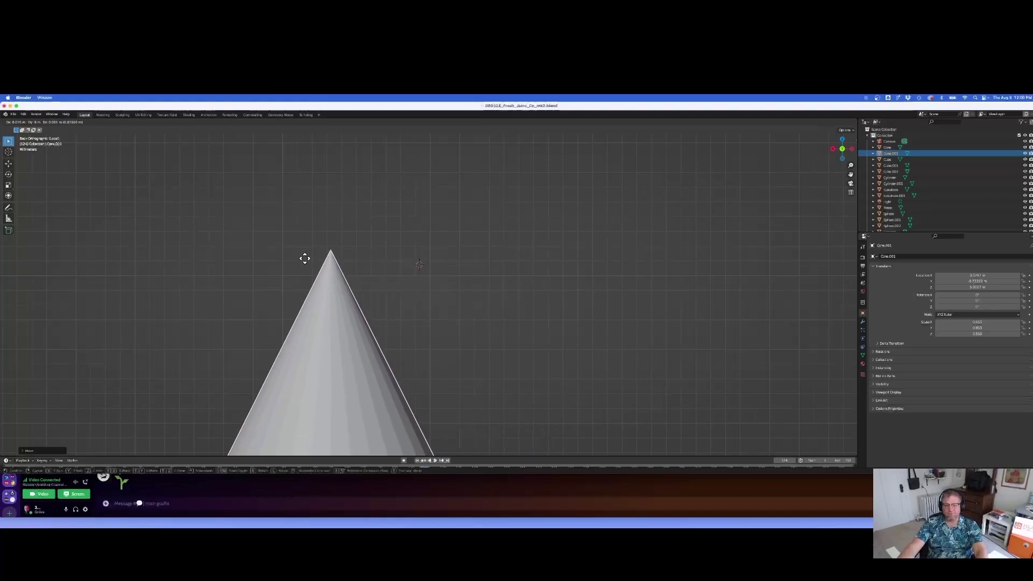
click(435, 259)
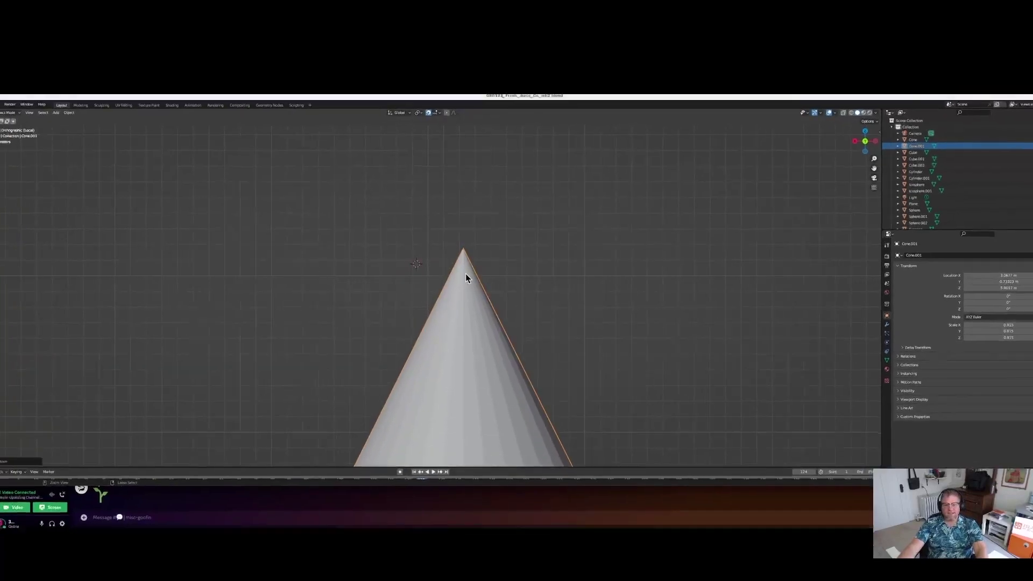
scroll(466, 274, up, 1)
scroll(467, 277, up, 1)
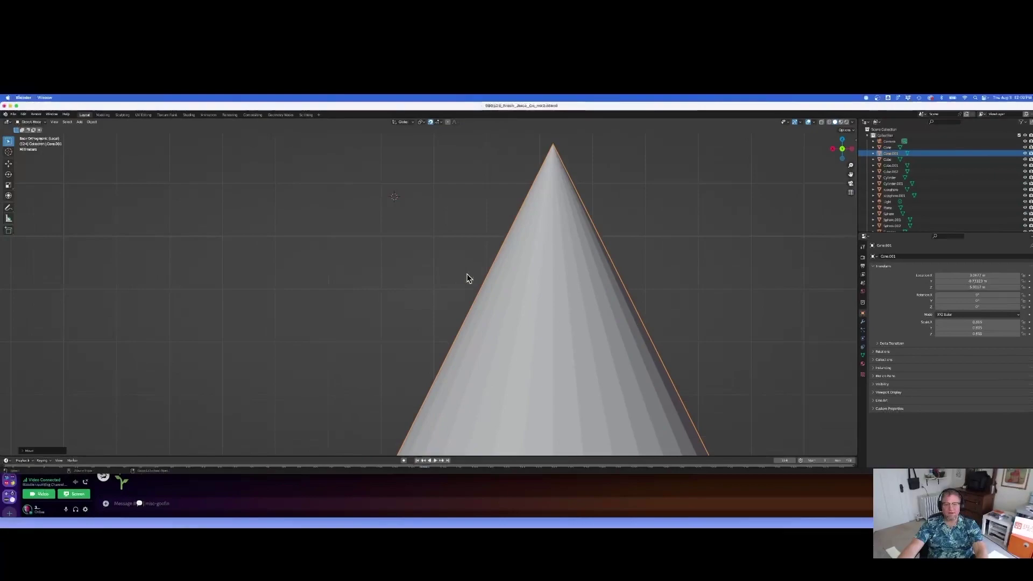
scroll(467, 279, down, 3)
scroll(463, 290, down, 4)
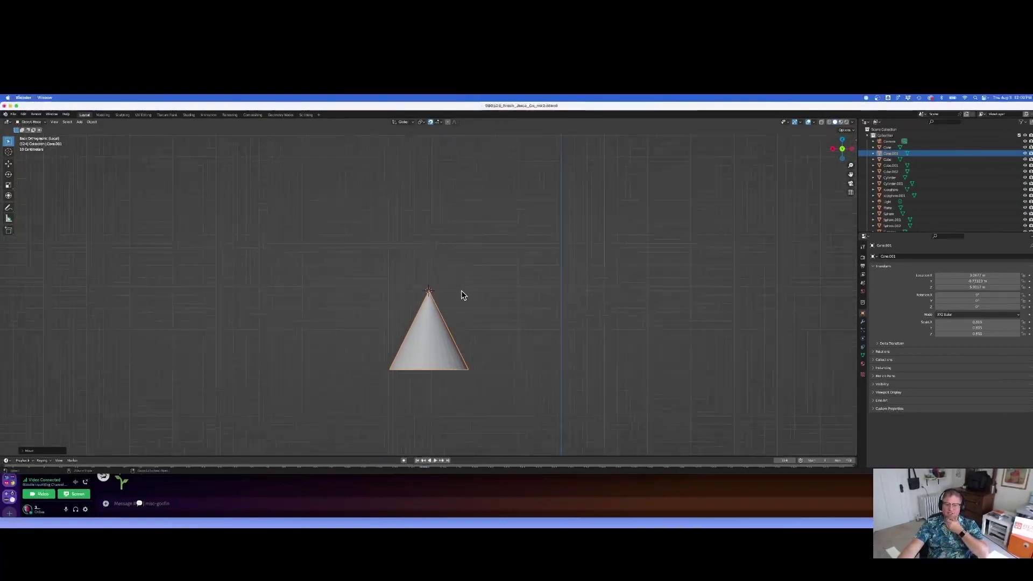
Orbit into perspective and move the cone right, left, then right again across the grid
middle_drag(454, 300, 528, 322)
key(g)
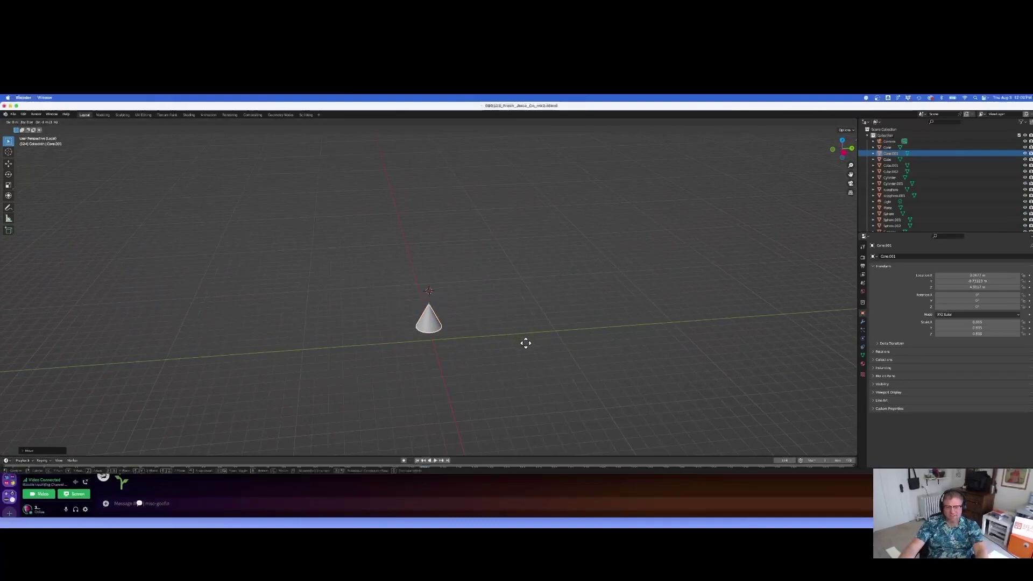
click(604, 356)
key(g)
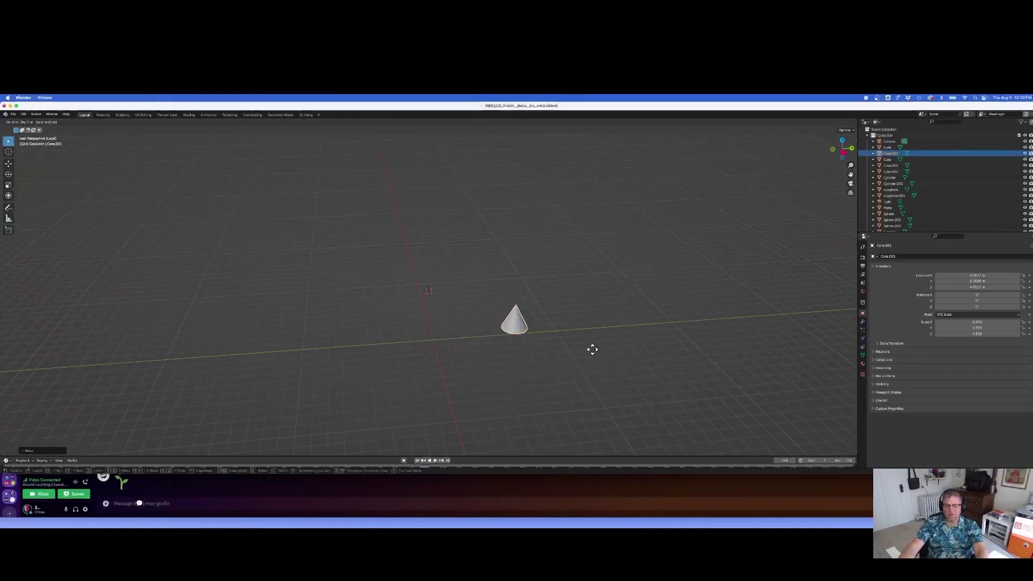
click(419, 364)
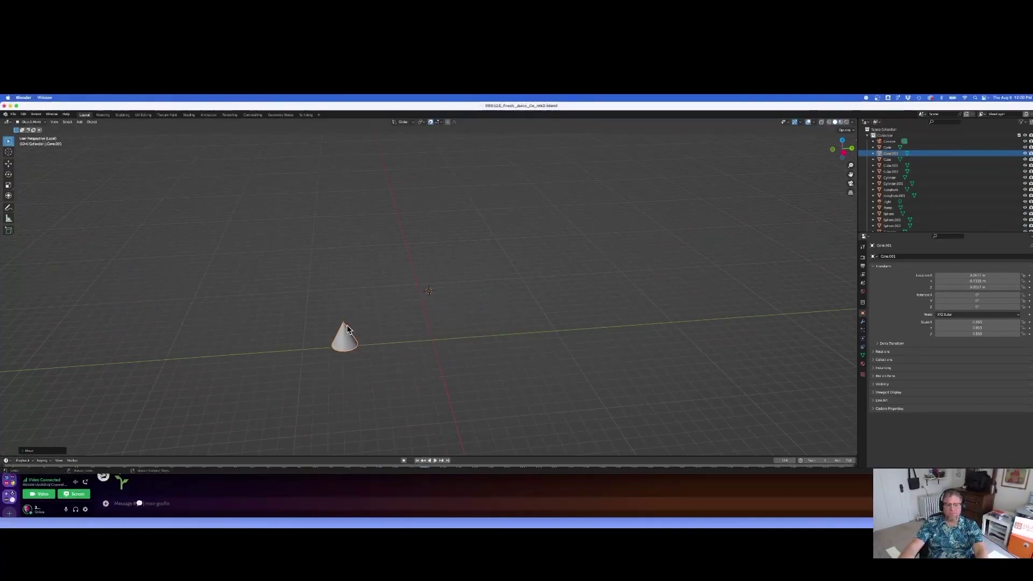
key(g)
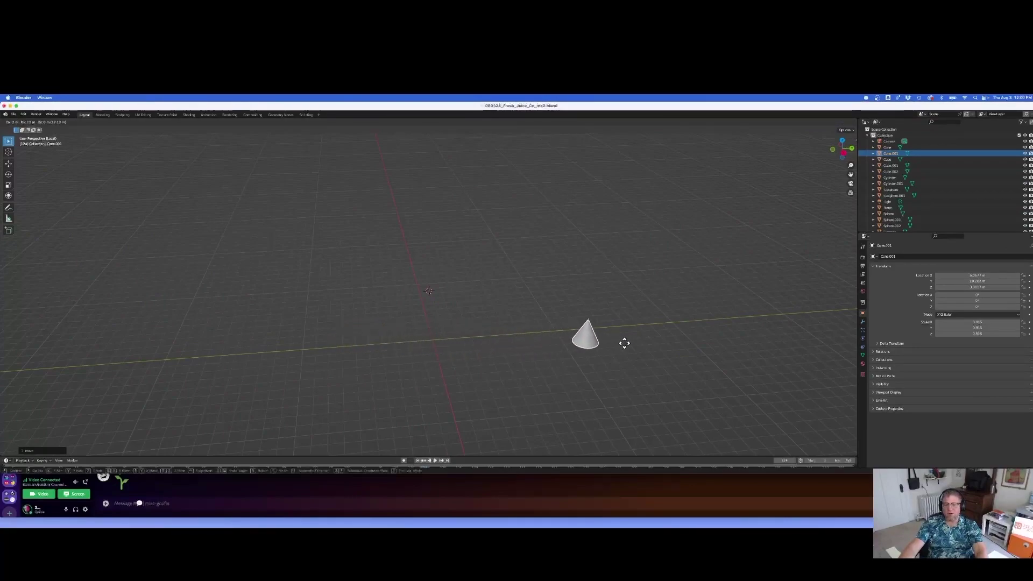
click(622, 341)
Keep stepping the cone left and right, ending on the red axis beside the 3D cursor
key(g)
click(412, 353)
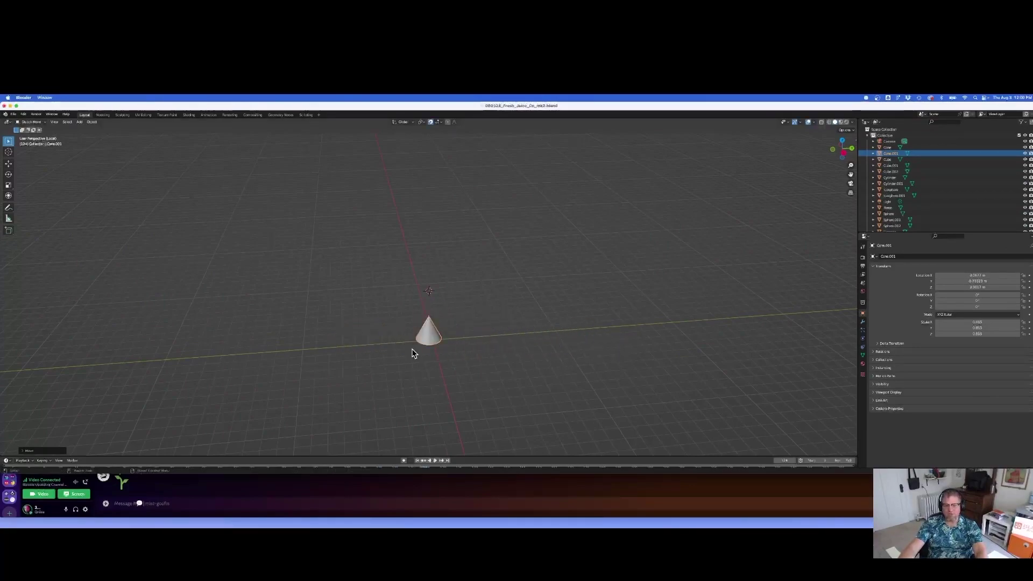
key(g)
click(464, 325)
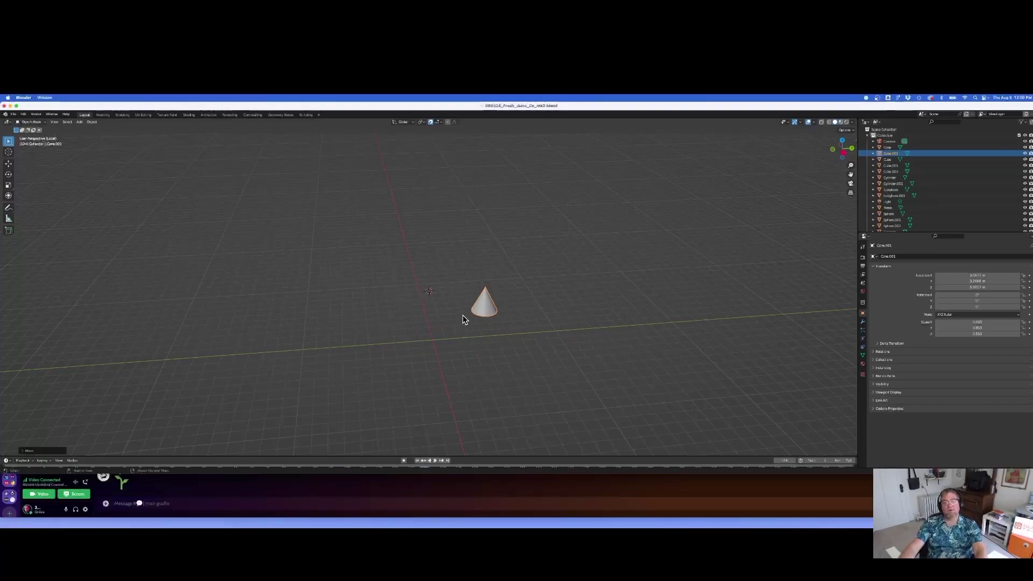
key(g)
click(347, 337)
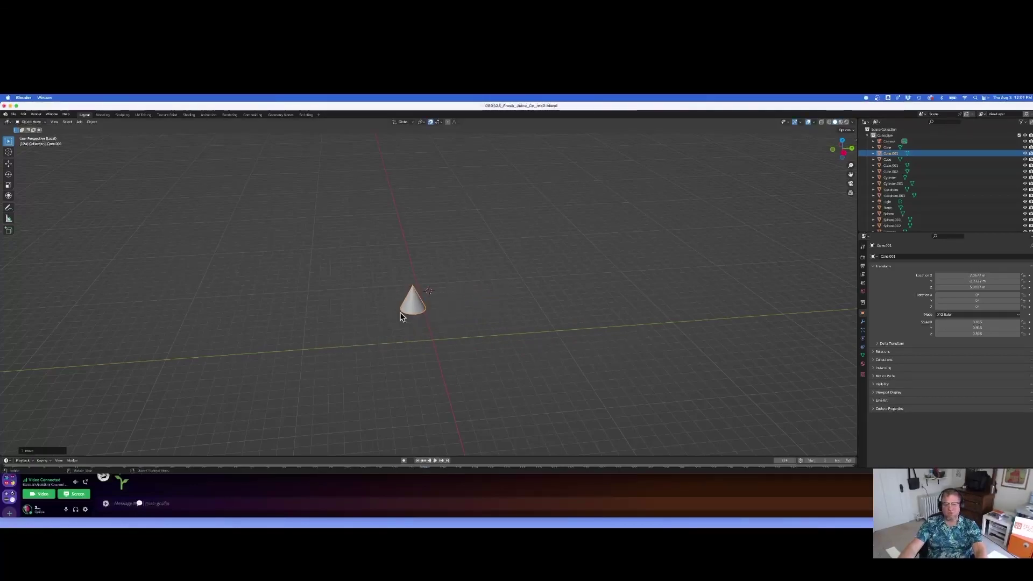
Switch Snap To from Increment to Face Project and leave Local View with numpad /
click(439, 123)
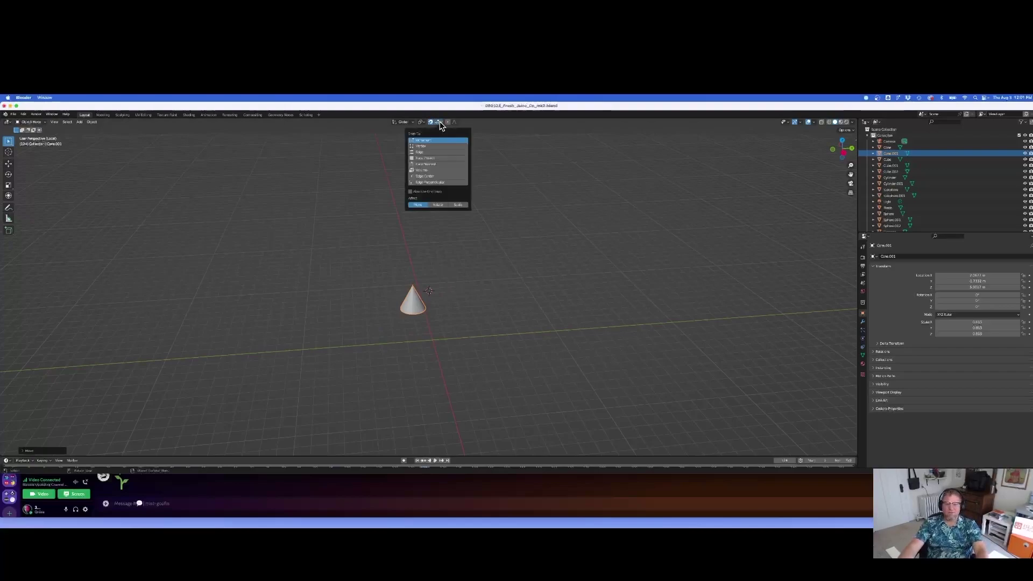
click(427, 158)
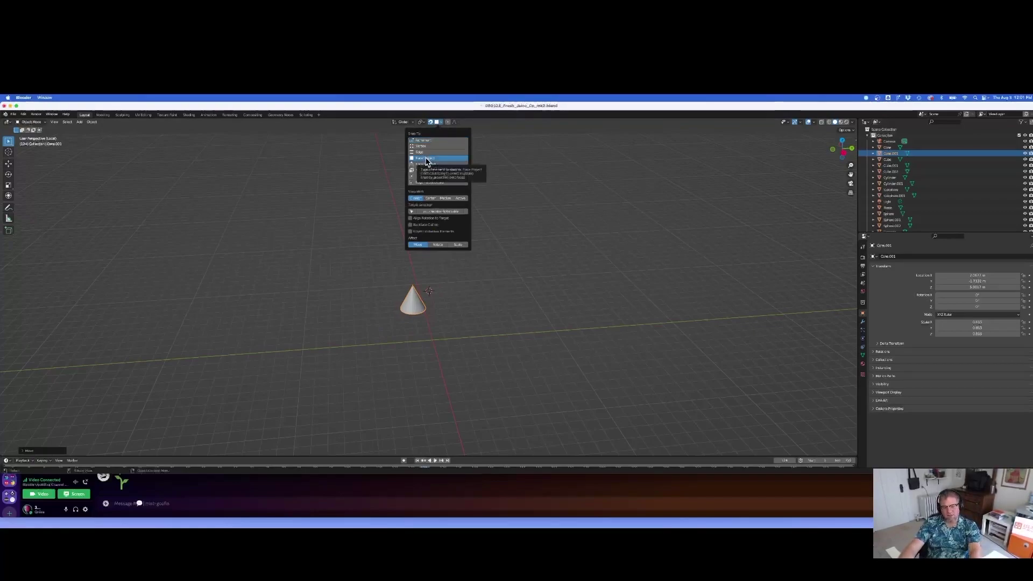
key(KP_Divide)
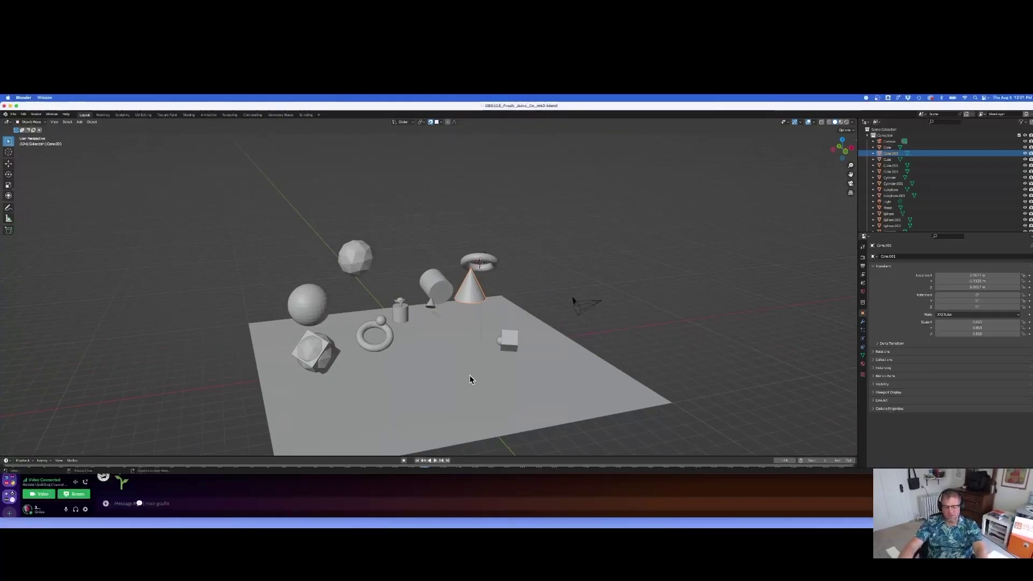
Slide the cone over the surfaces and drop it beside the cube, in front of the cylinder
key(g)
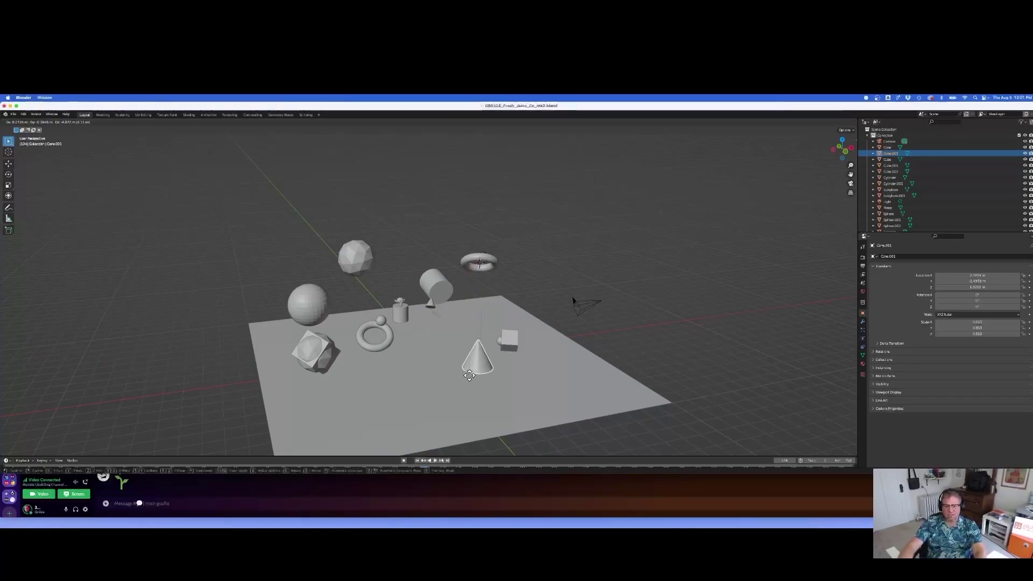
key(Escape)
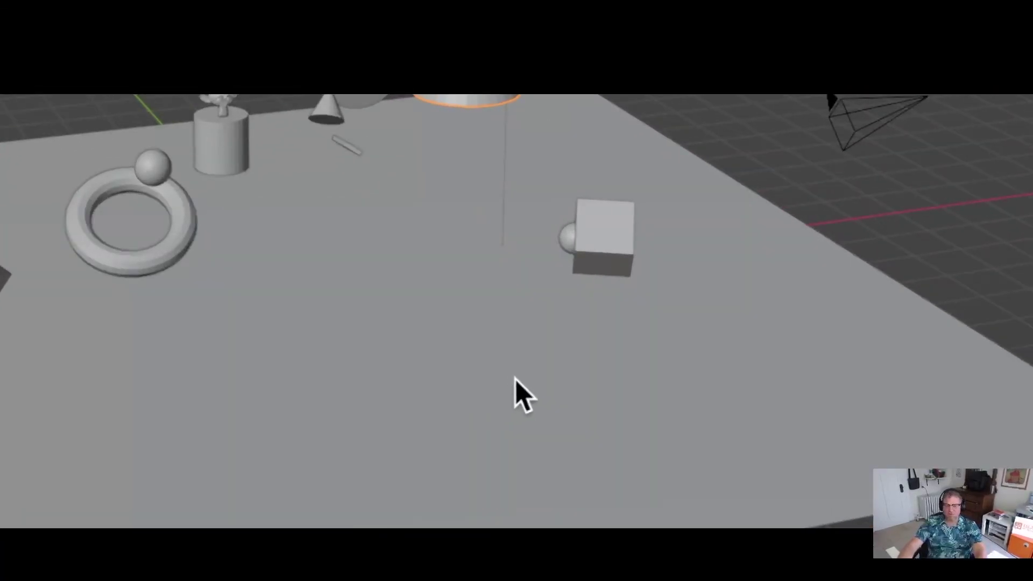
key(g)
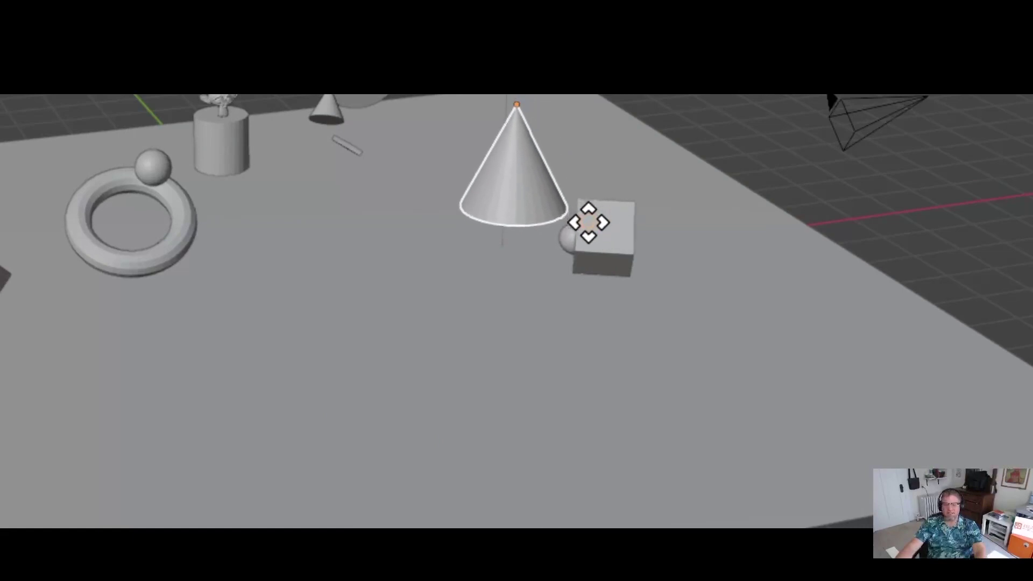
click(607, 237)
middle_drag(690, 292, 563, 277)
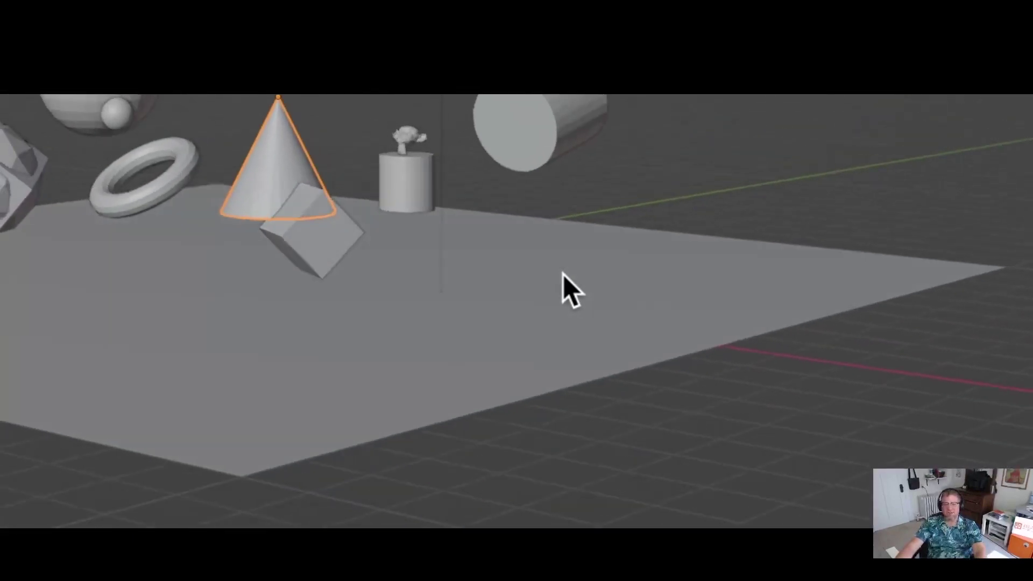
middle_drag(485, 272, 330, 224)
scroll(479, 231, up, 3)
key(g)
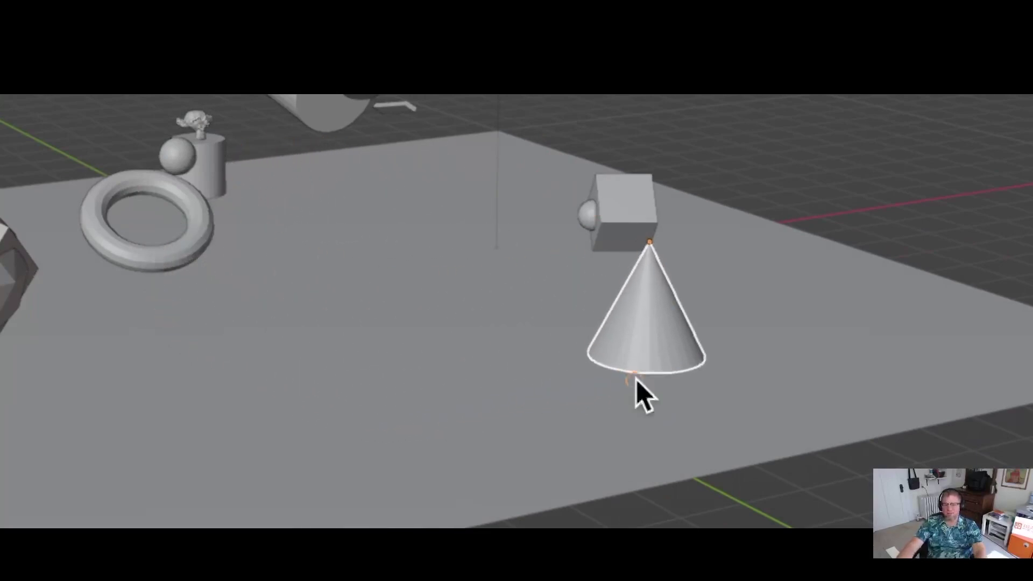
click(627, 396)
middle_drag(627, 397, 304, 323)
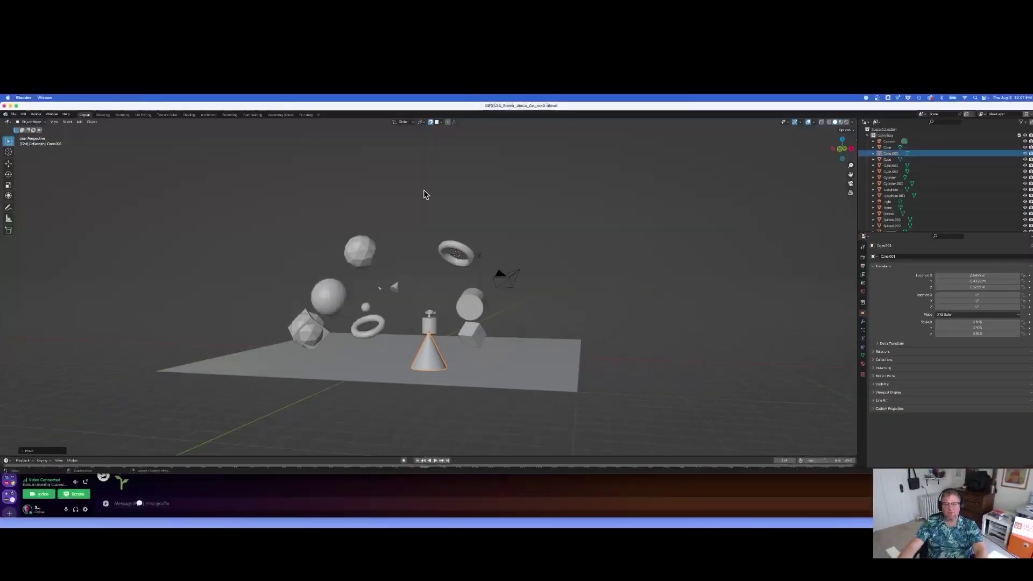
Enable rotation snapping with Align Rotation to Target, then test-move the cone to a new spot
click(437, 122)
click(442, 124)
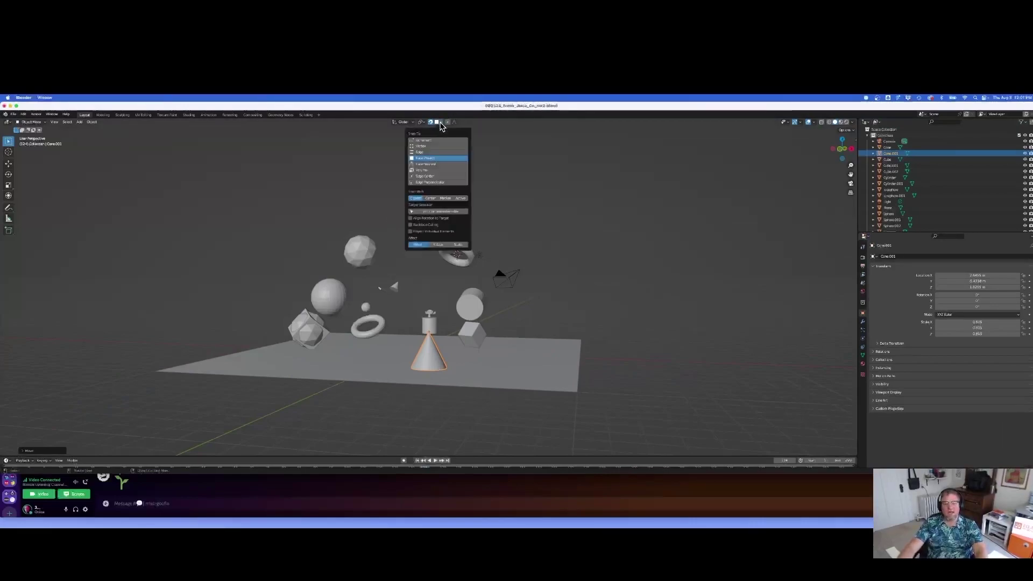
click(437, 245)
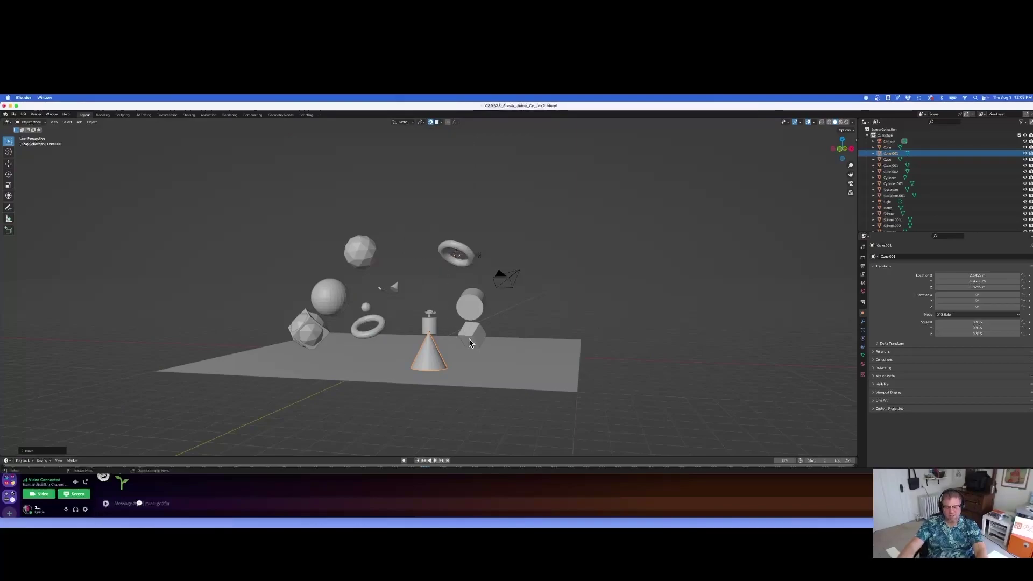
key(g)
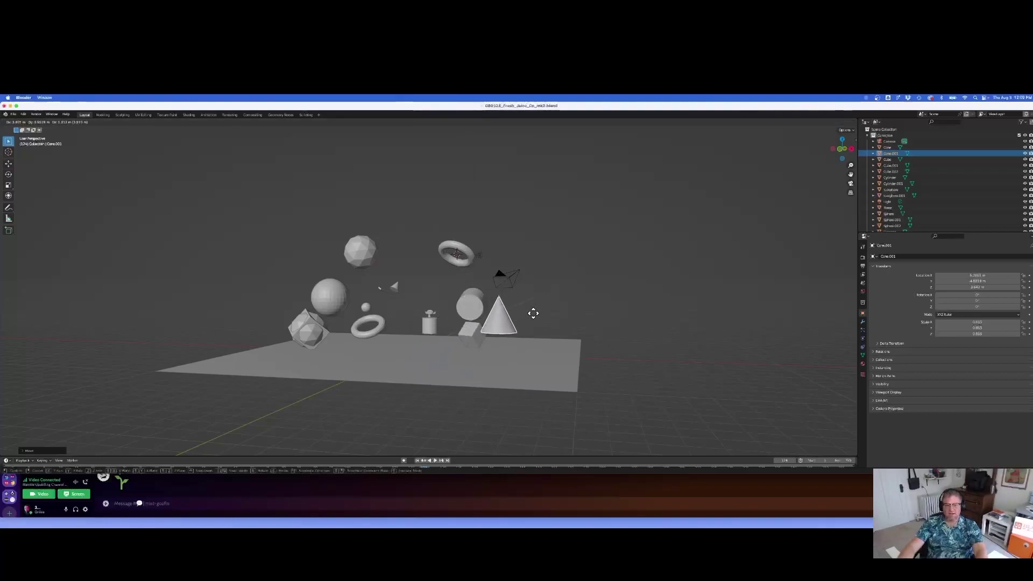
click(480, 336)
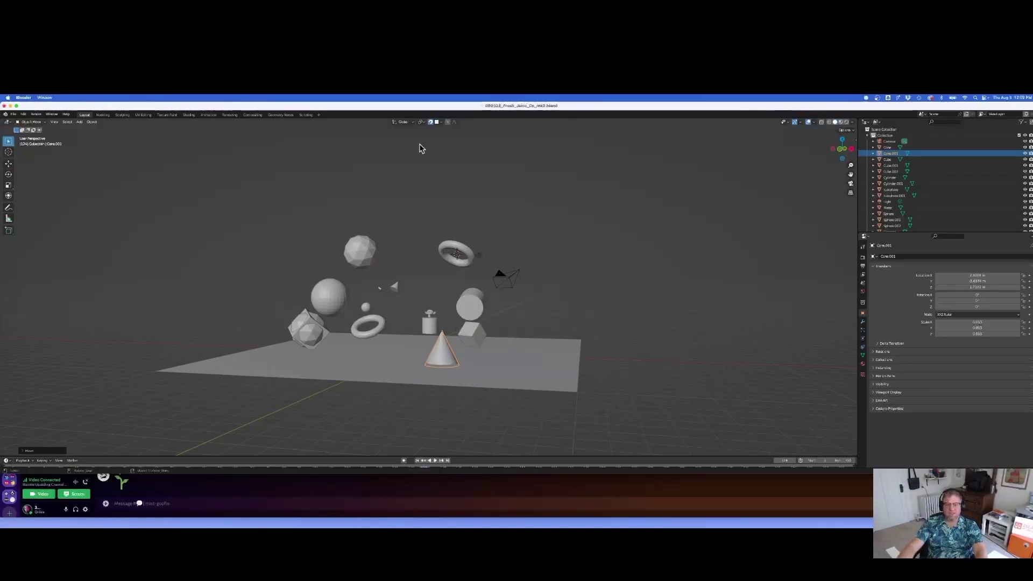
click(440, 122)
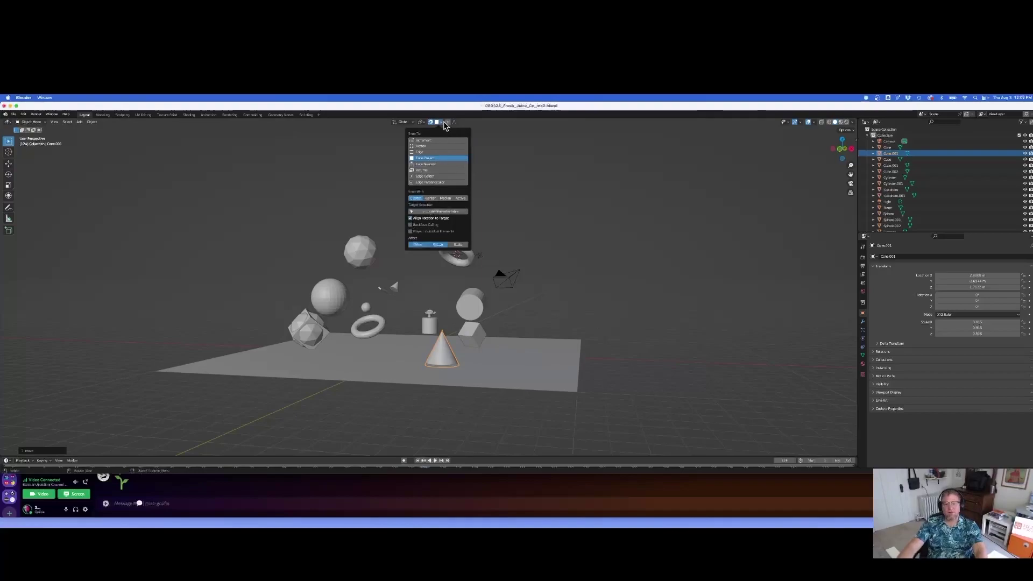
Undo the accidental move of the ground Plane
click(468, 371)
key(g)
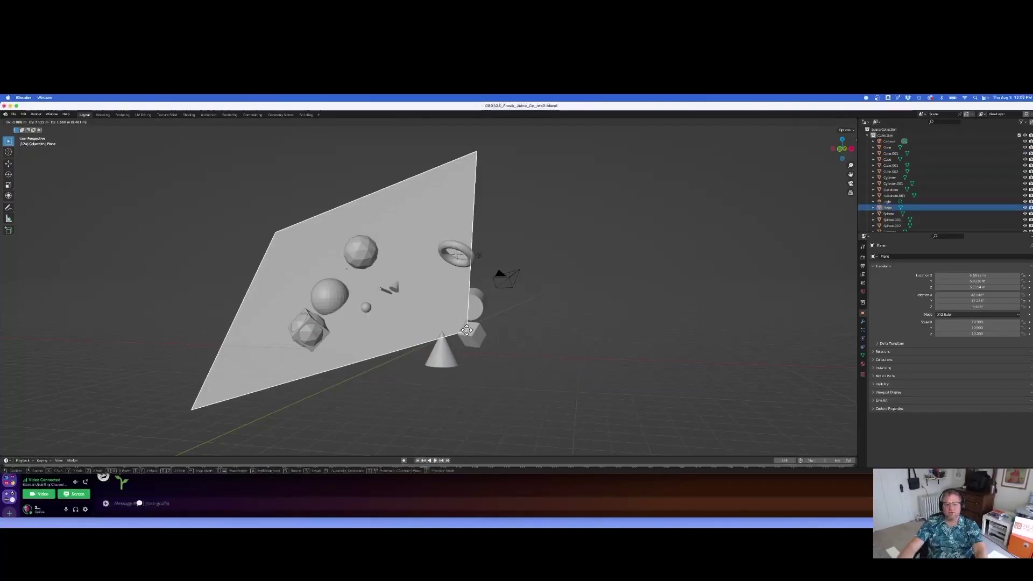
key(ctrl+z)
Move Cone.001 with face snapping onto the cube, then onto the cylinder so it tilts against it
click(440, 353)
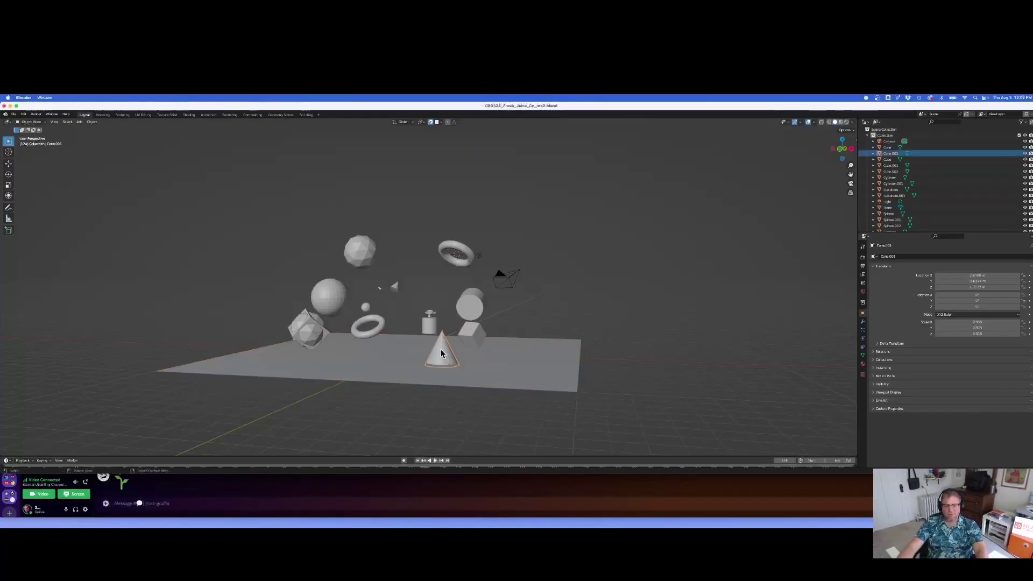
key(g)
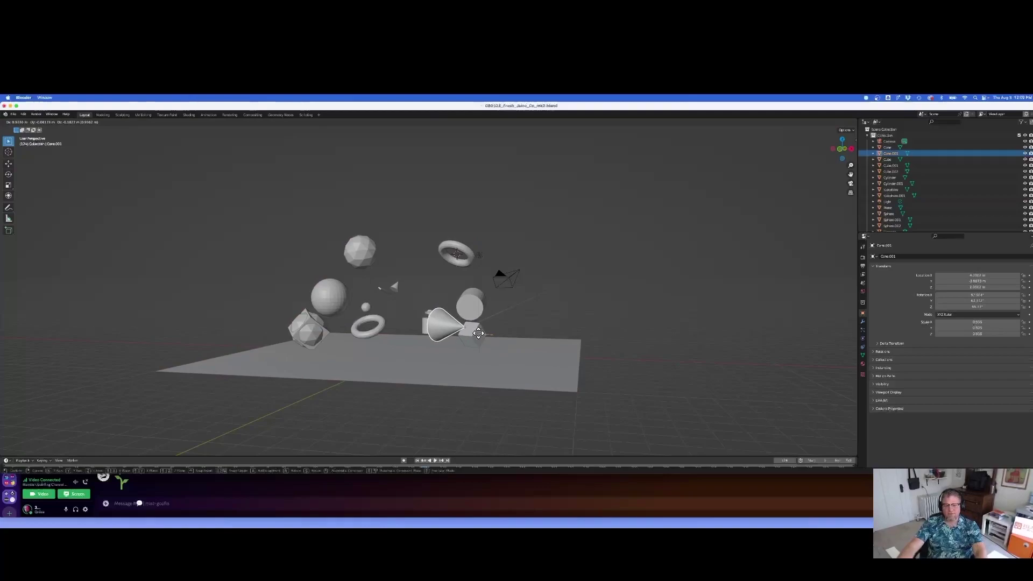
click(477, 336)
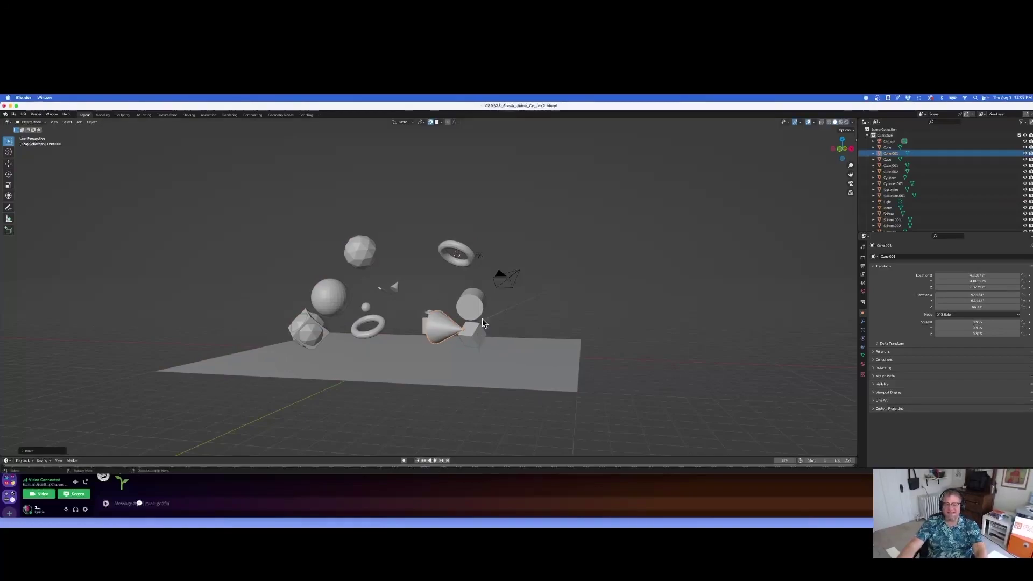
key(g)
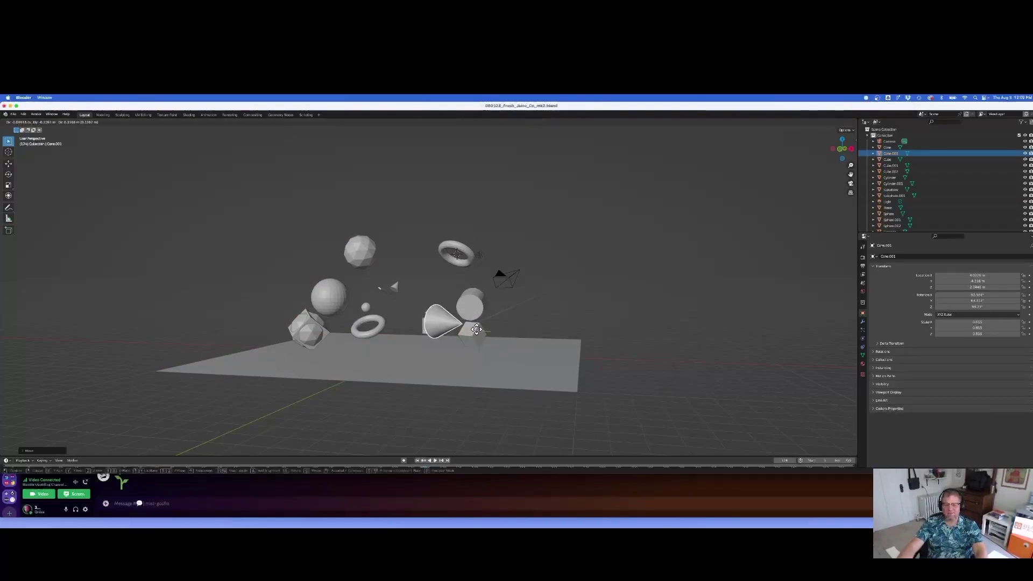
click(472, 306)
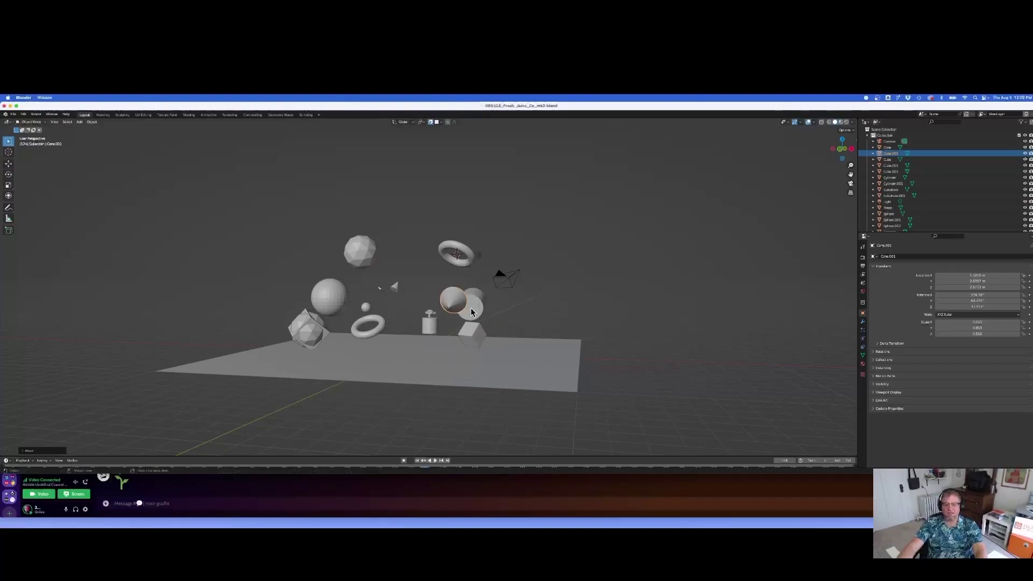
middle_drag(470, 308, 516, 334)
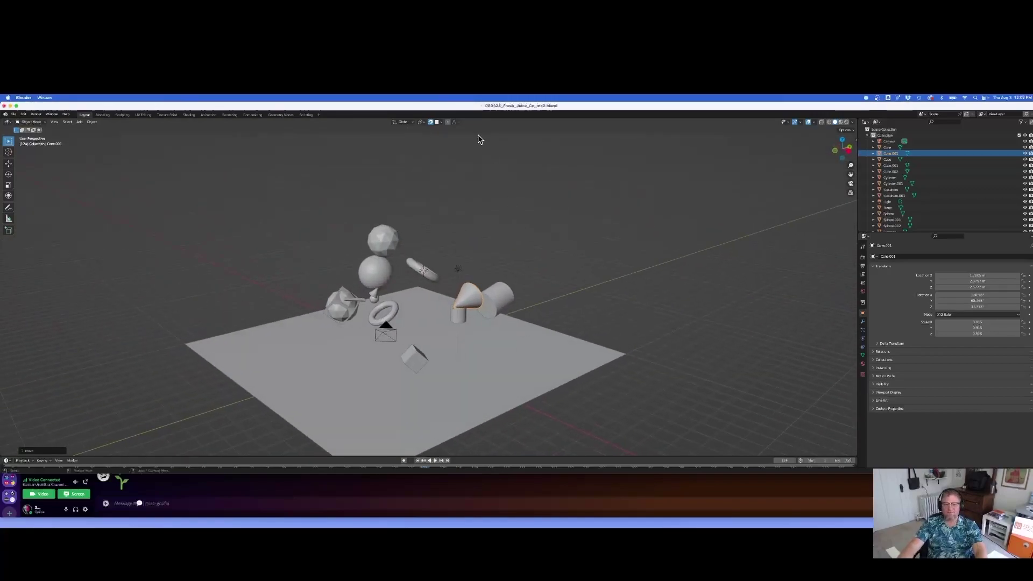
Switch snapping to Face Nearest and move the cone upright onto the left side of the plane
click(436, 124)
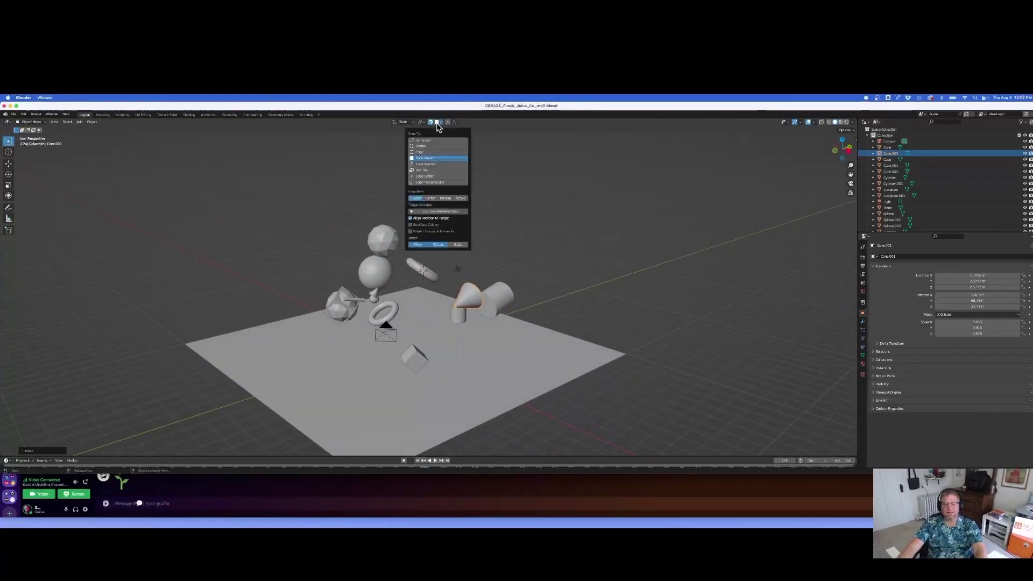
click(427, 164)
key(g)
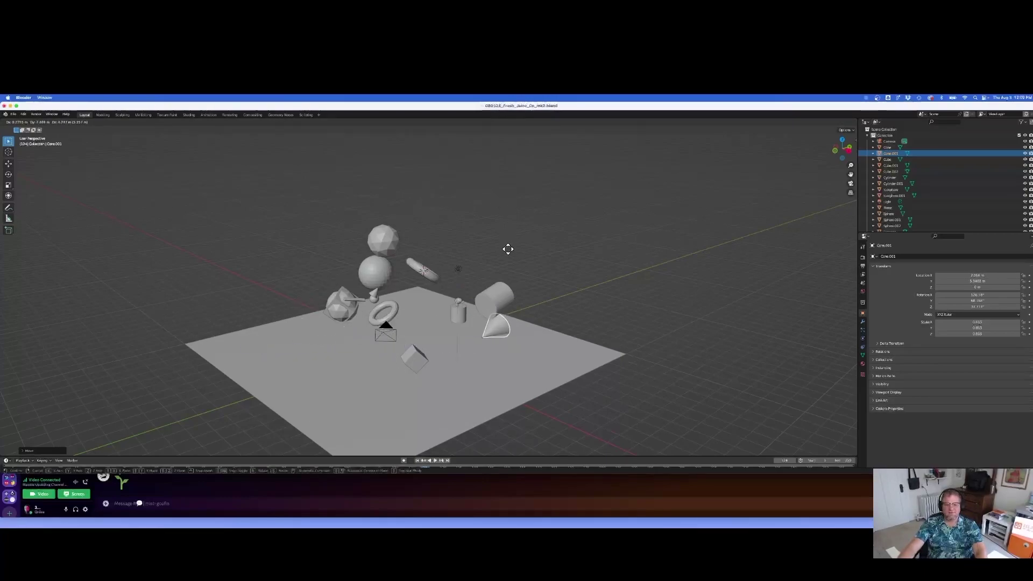
click(479, 315)
drag(474, 313, 301, 373)
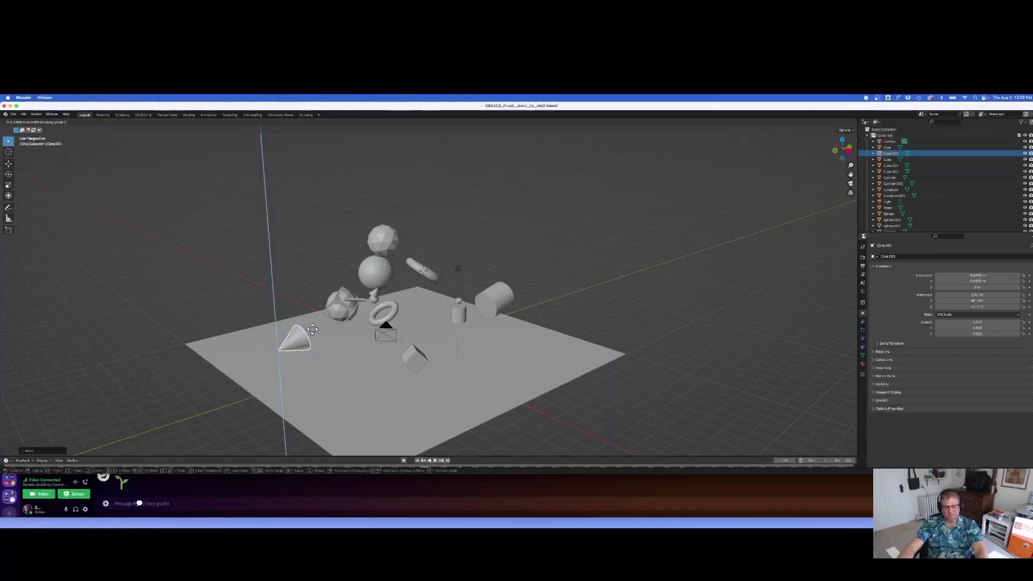
click(433, 123)
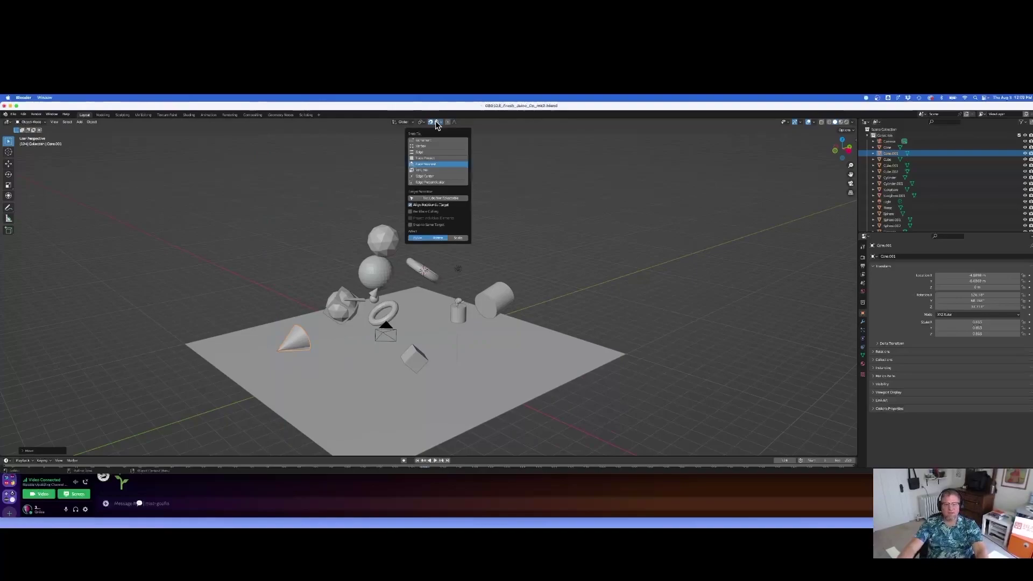
Switch snapping back to Face Project and drag the cone onto the cylinder's side, checking its placement
click(422, 159)
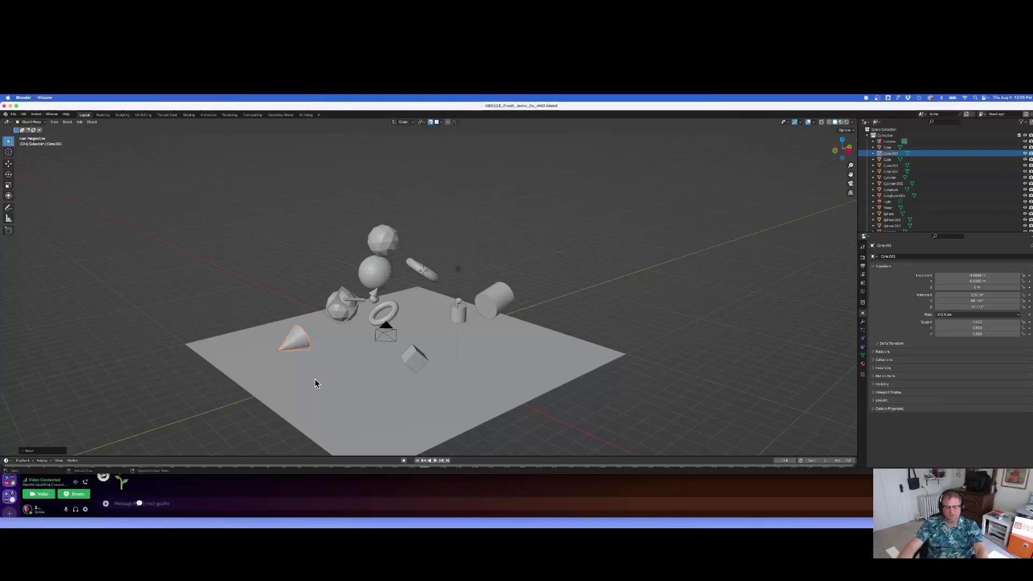
drag(295, 340, 498, 312)
middle_drag(498, 308, 537, 294)
mouse_move(469, 342)
middle_down()
mouse_move(560, 346)
mouse_move(456, 350)
mouse_move(434, 346)
mouse_move(557, 351)
mouse_move(435, 341)
mouse_move(408, 357)
mouse_move(511, 378)
mouse_move(539, 353)
mouse_move(466, 339)
middle_up()
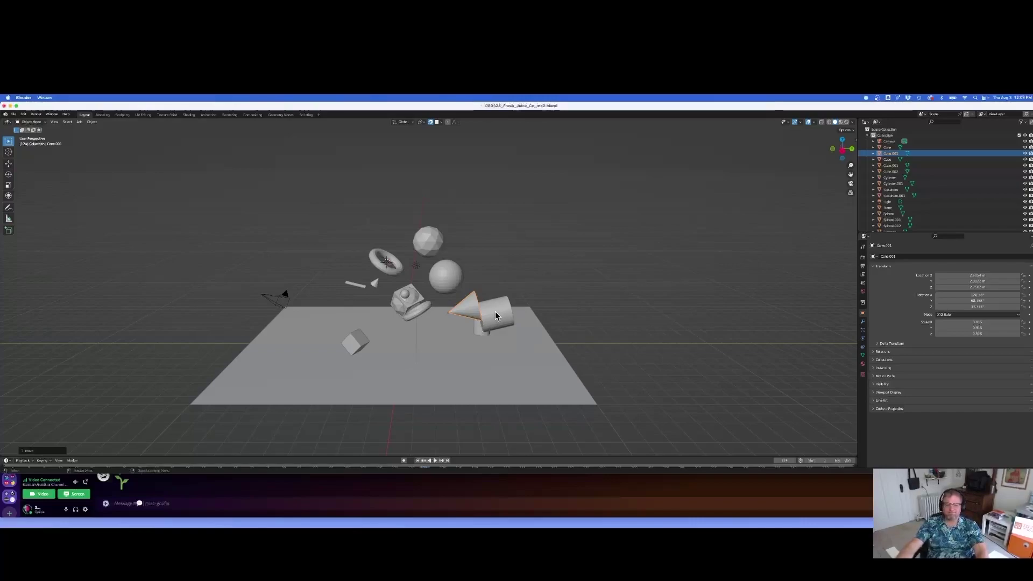
key(Tab)
key(Tab)
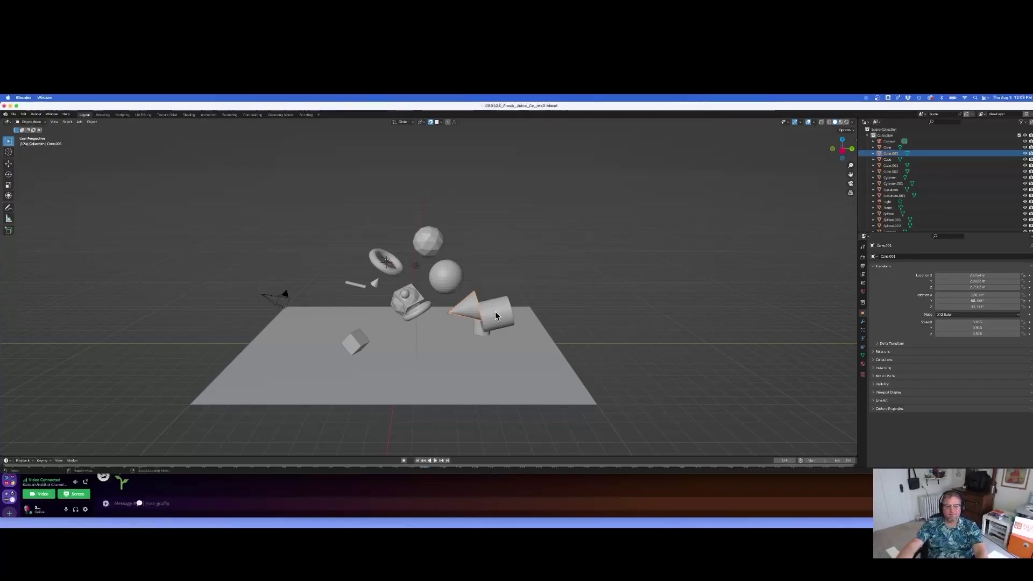